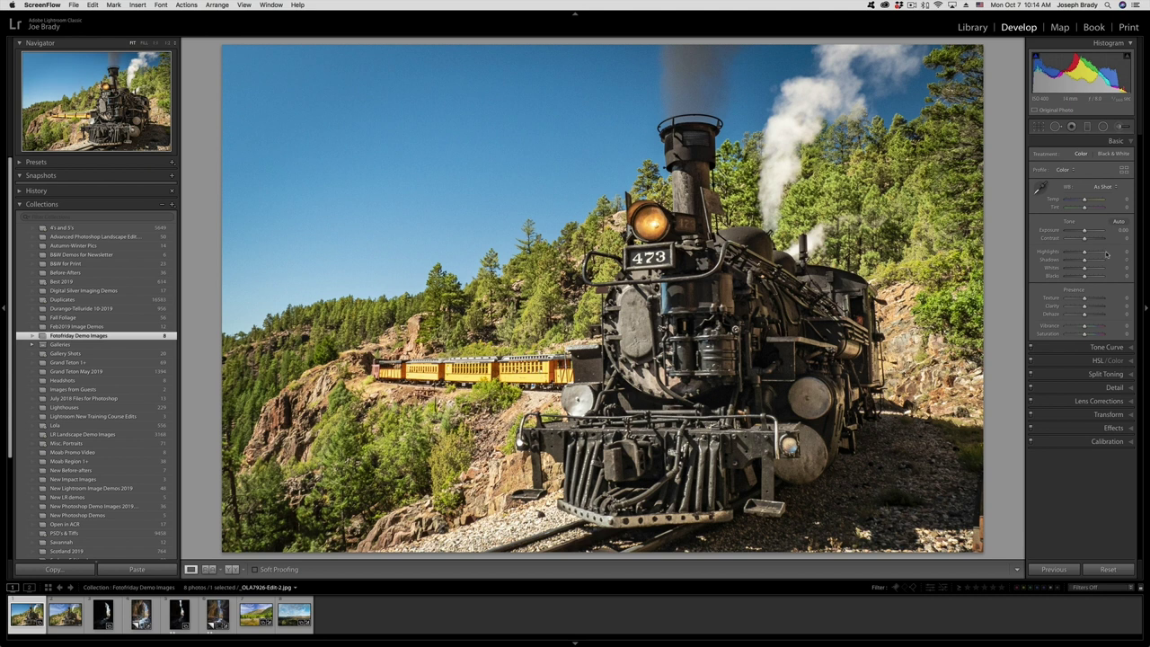
Step: With the Adjustment Brush and mask overlay on, paint over the trees left of the locomotive and below the yellow cars
click(1119, 127)
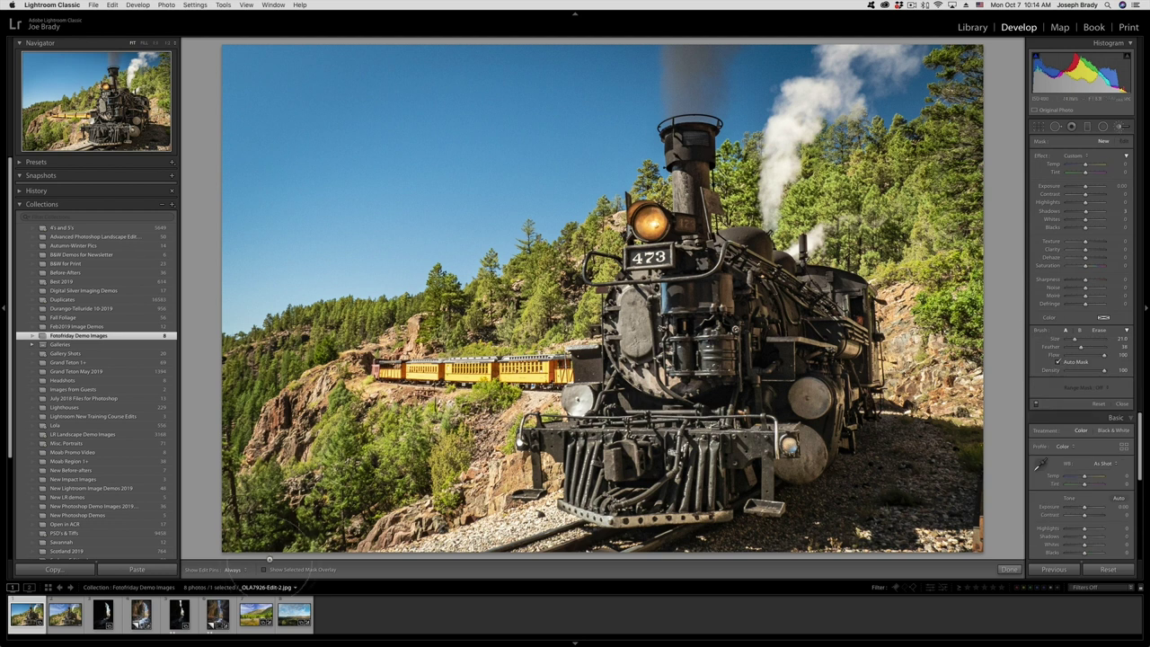
click(264, 570)
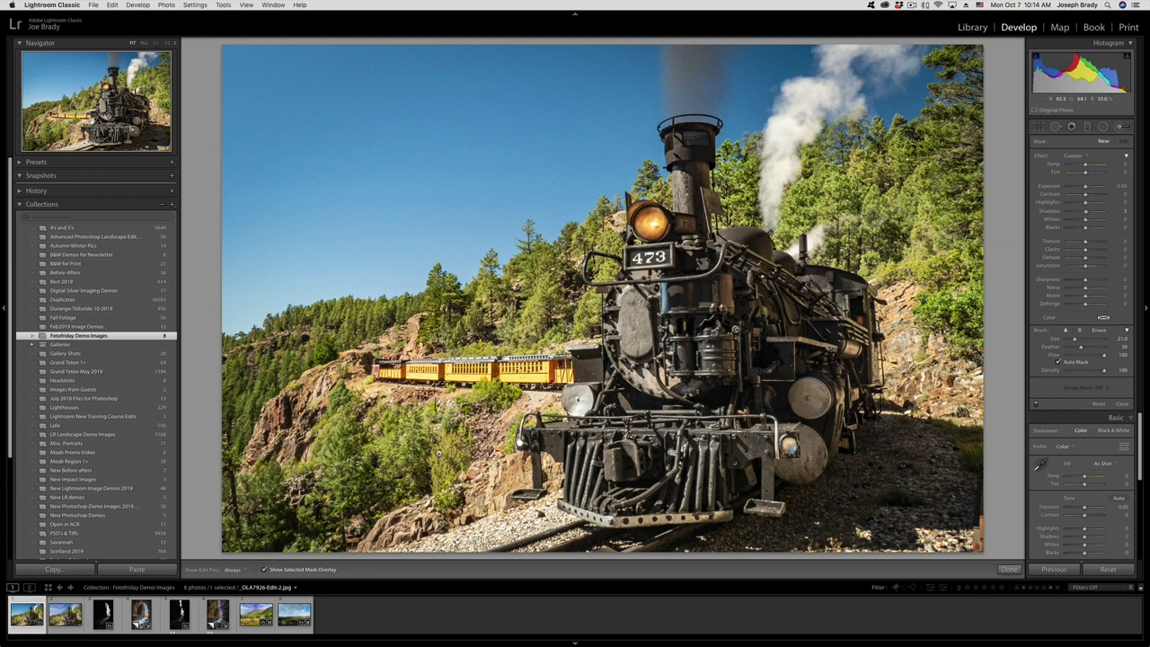
mouse_move(520, 355)
mouse_down()
mouse_move(550, 328)
mouse_move(584, 360)
mouse_move(554, 331)
mouse_move(575, 364)
mouse_move(409, 373)
mouse_up()
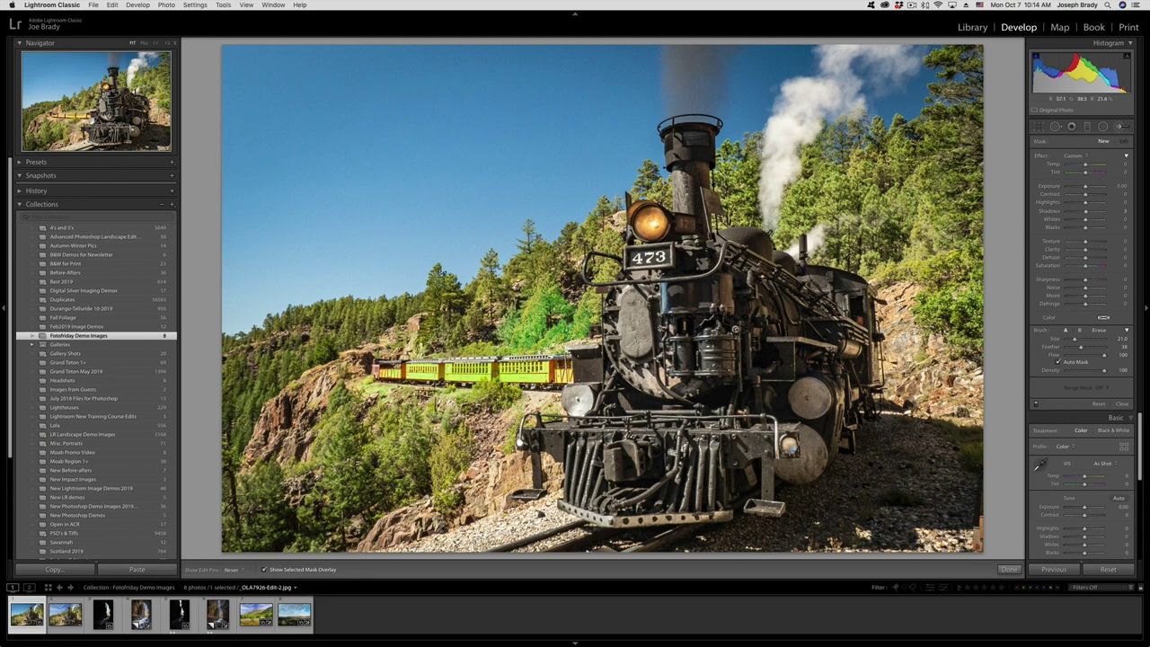
mouse_move(553, 386)
mouse_down()
mouse_move(539, 438)
mouse_move(534, 400)
mouse_move(480, 449)
mouse_up()
key(h)
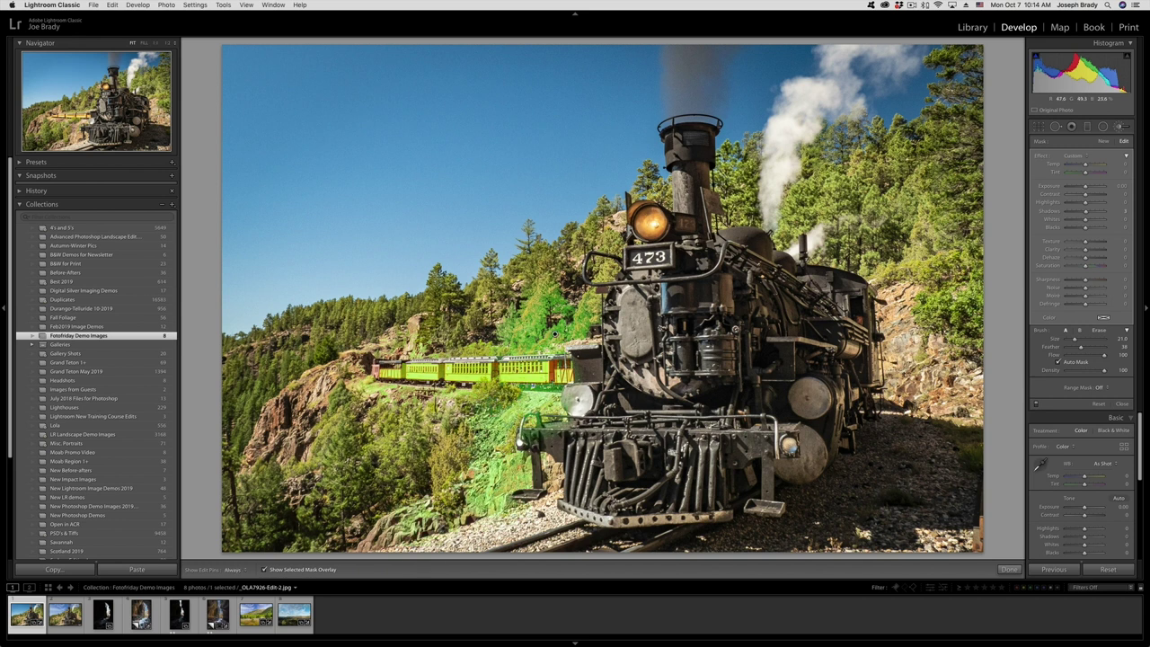
Step: Extend the mask over the cliff and slope beside the cars, hide the overlay, and lower its Exposure
mouse_move(327, 357)
mouse_down()
mouse_move(377, 422)
mouse_move(360, 368)
mouse_up()
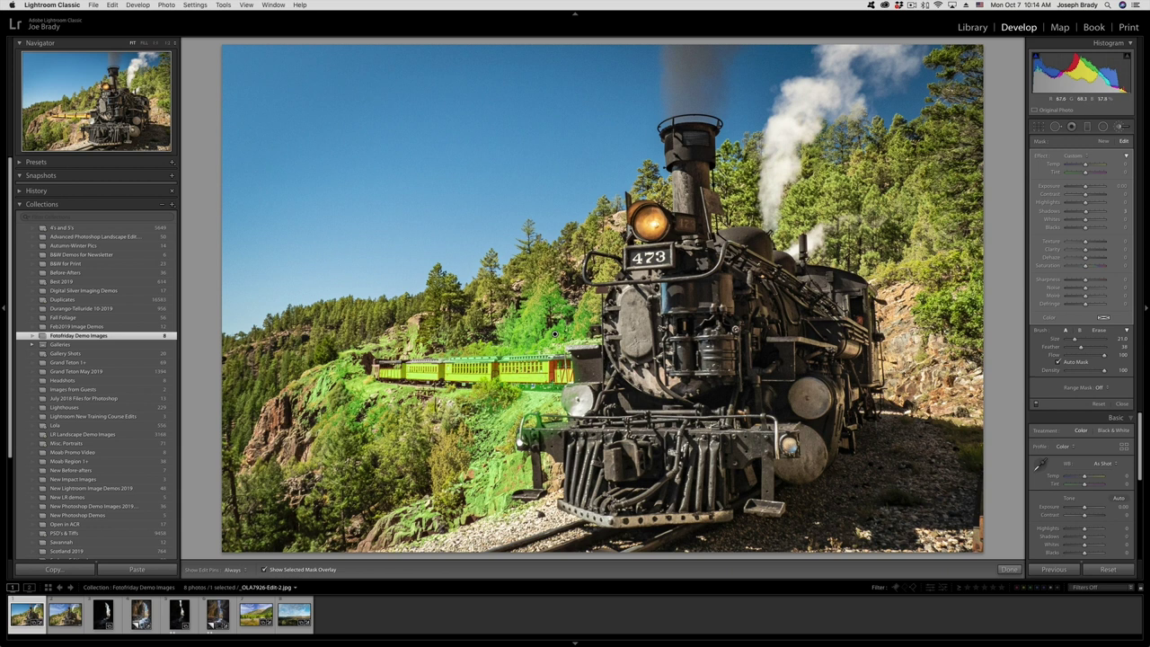
key(h)
mouse_move(424, 395)
mouse_down()
mouse_move(485, 392)
mouse_move(474, 449)
mouse_up()
key(h)
key(h)
key(h)
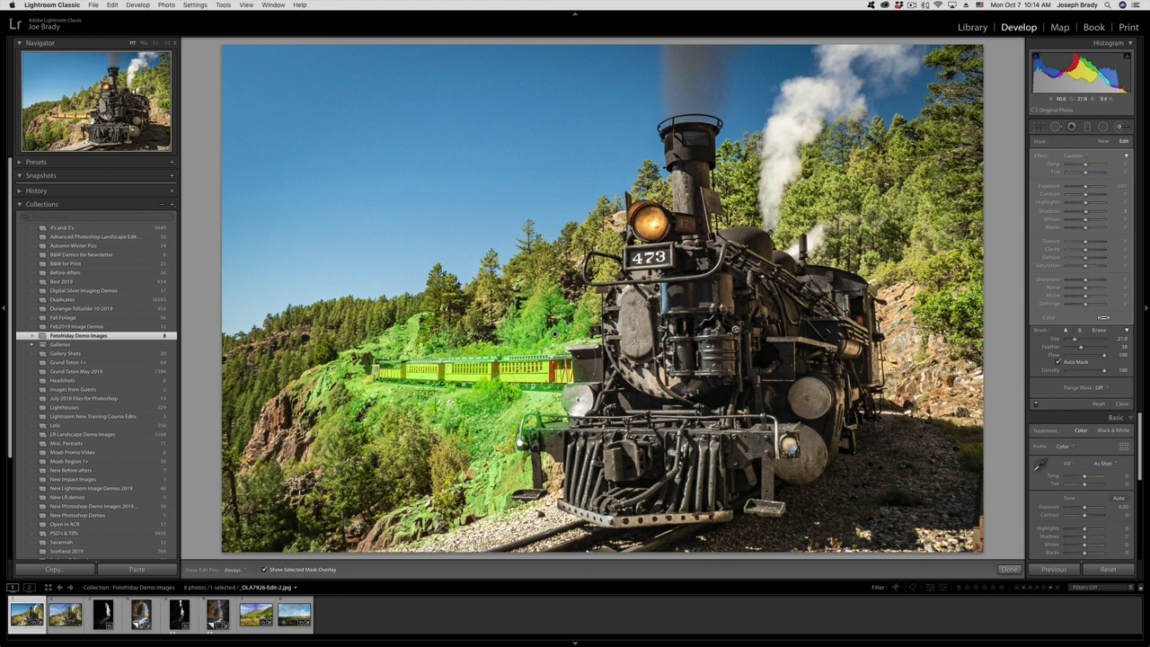
key(o)
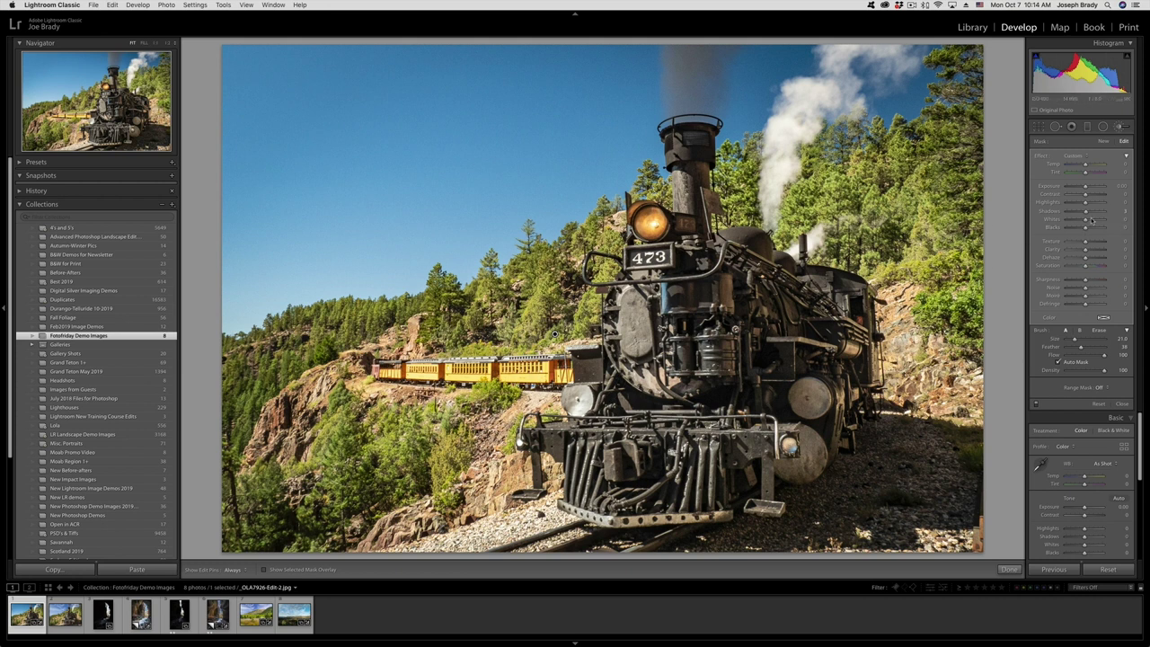
drag(1086, 190, 1084, 191)
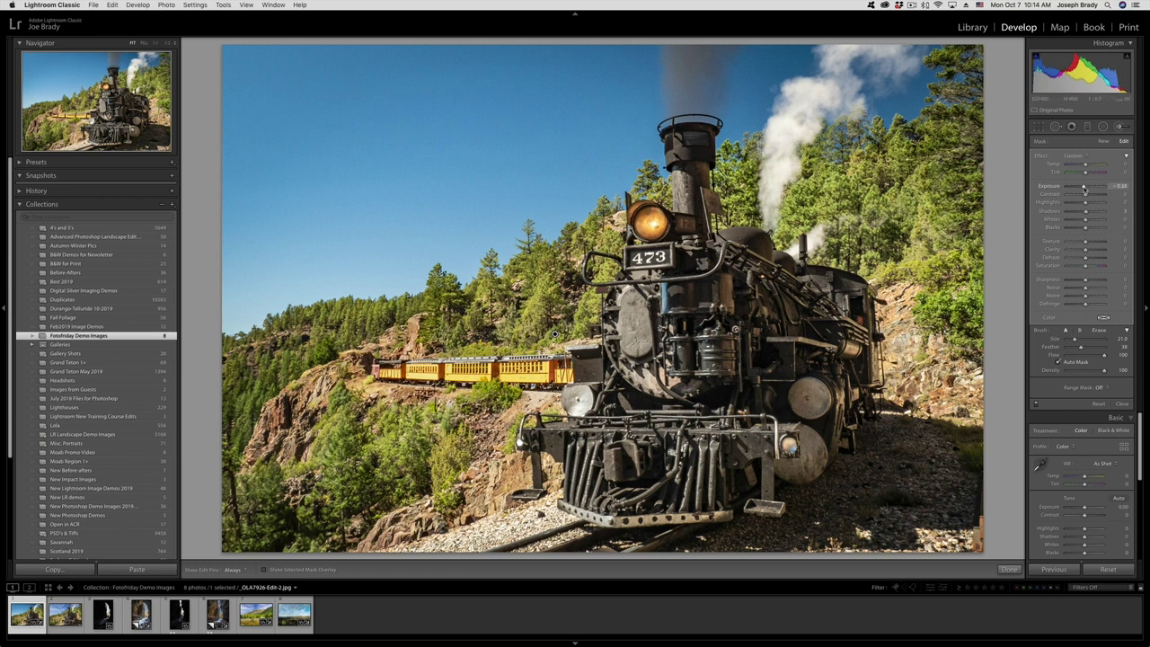
Step: Lower the brushed area's Highlights, finish the brush, raise Shadows to +34 and nudge Contrast up
drag(1084, 204, 1081, 204)
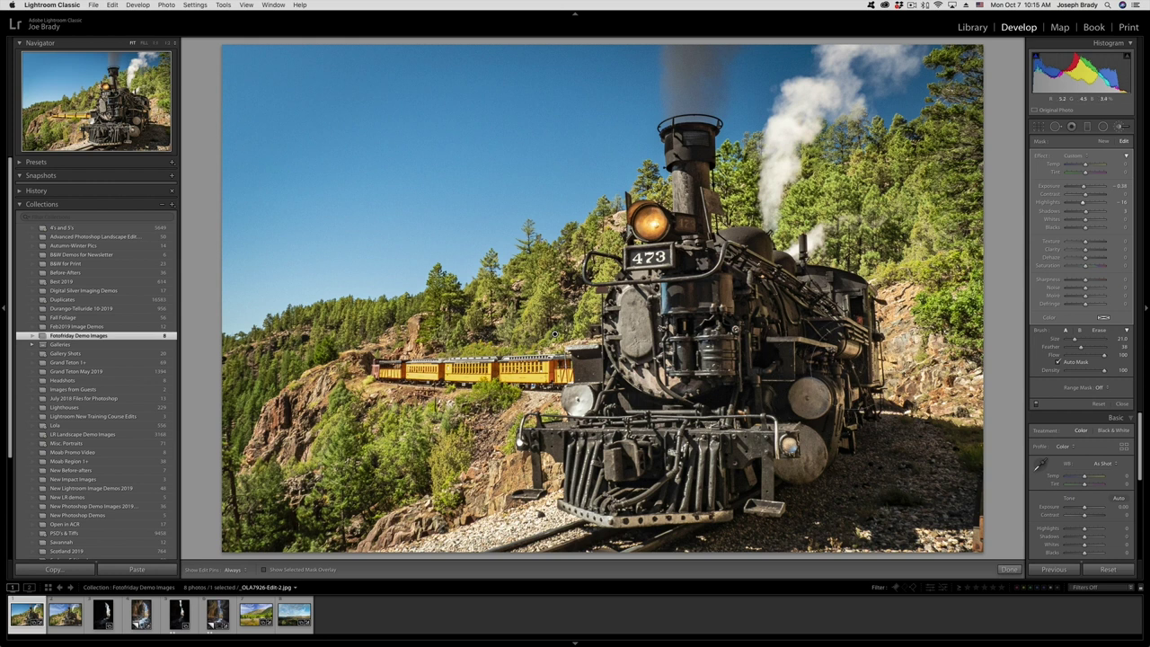
click(1010, 569)
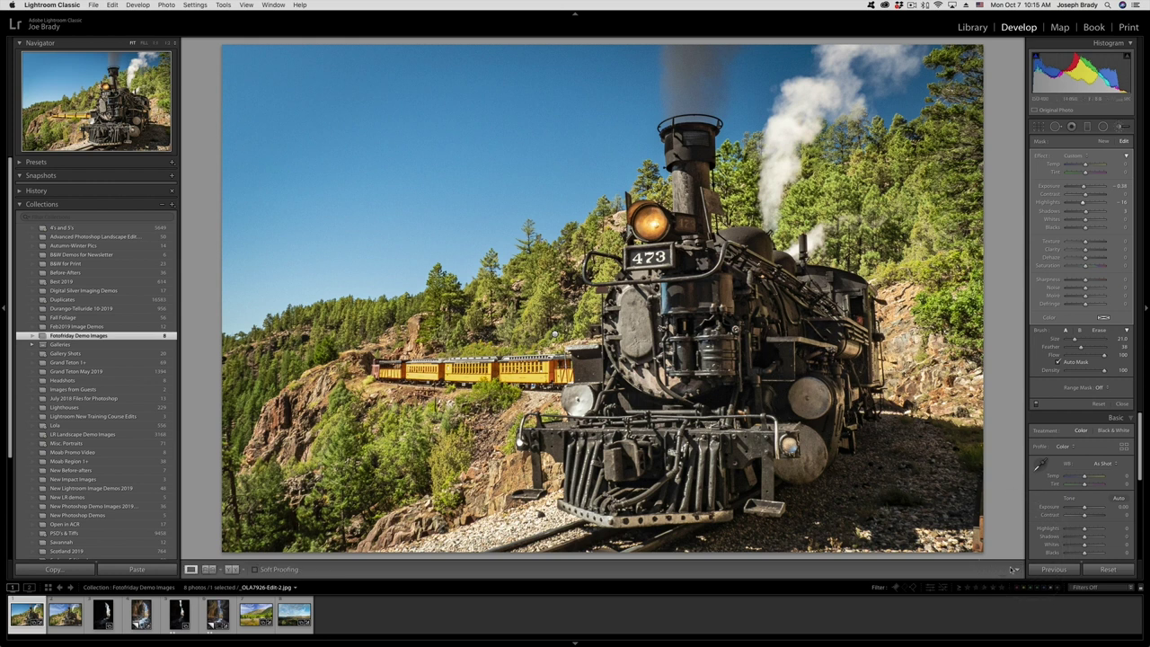
drag(1085, 260, 1090, 261)
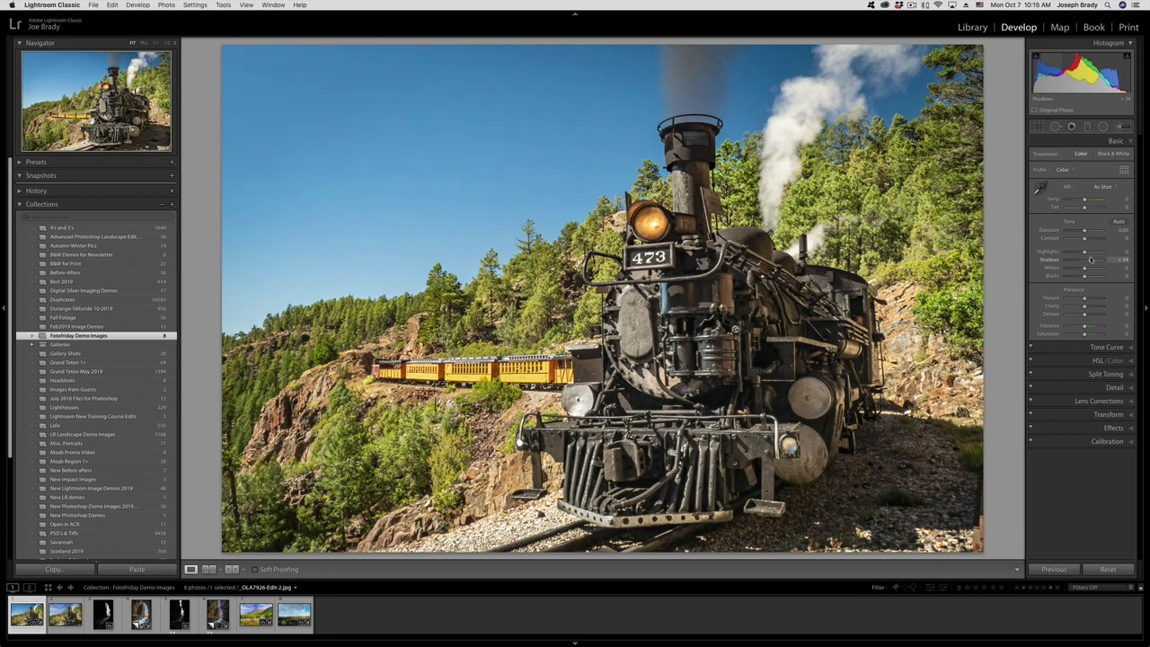
drag(1086, 239, 1087, 240)
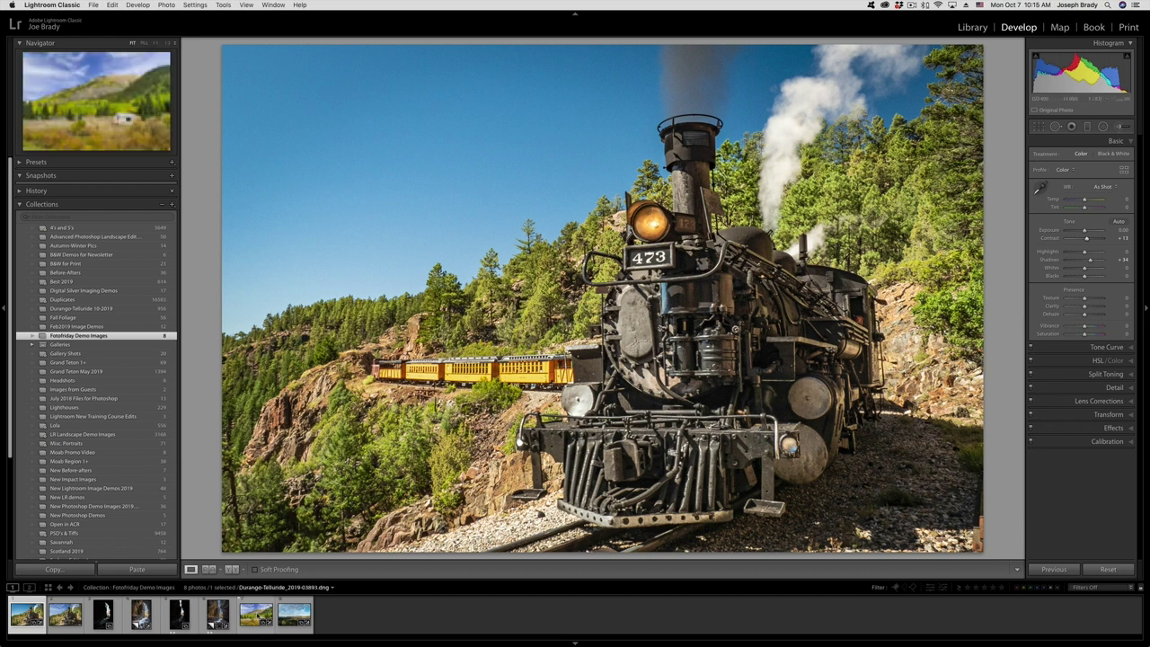
Step: Switch to the aspen cabin landscape photo in the filmstrip
click(257, 615)
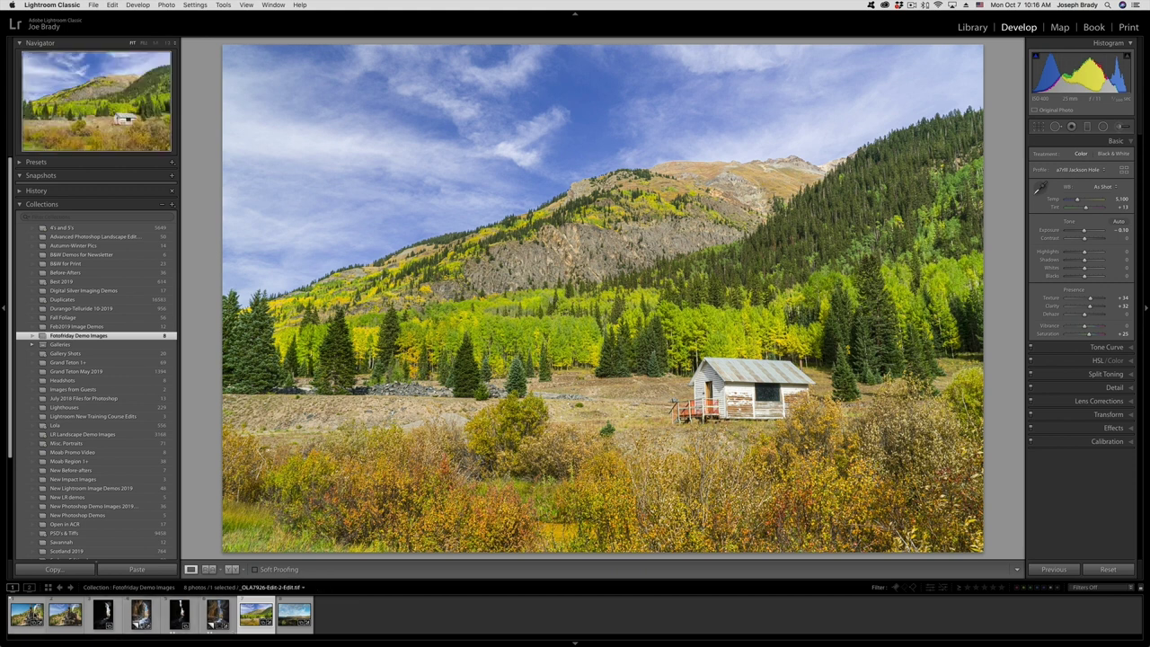
Step: Add the train photo to the selection alongside the cabin landscape, then open the Photo menu
super+click(27, 614)
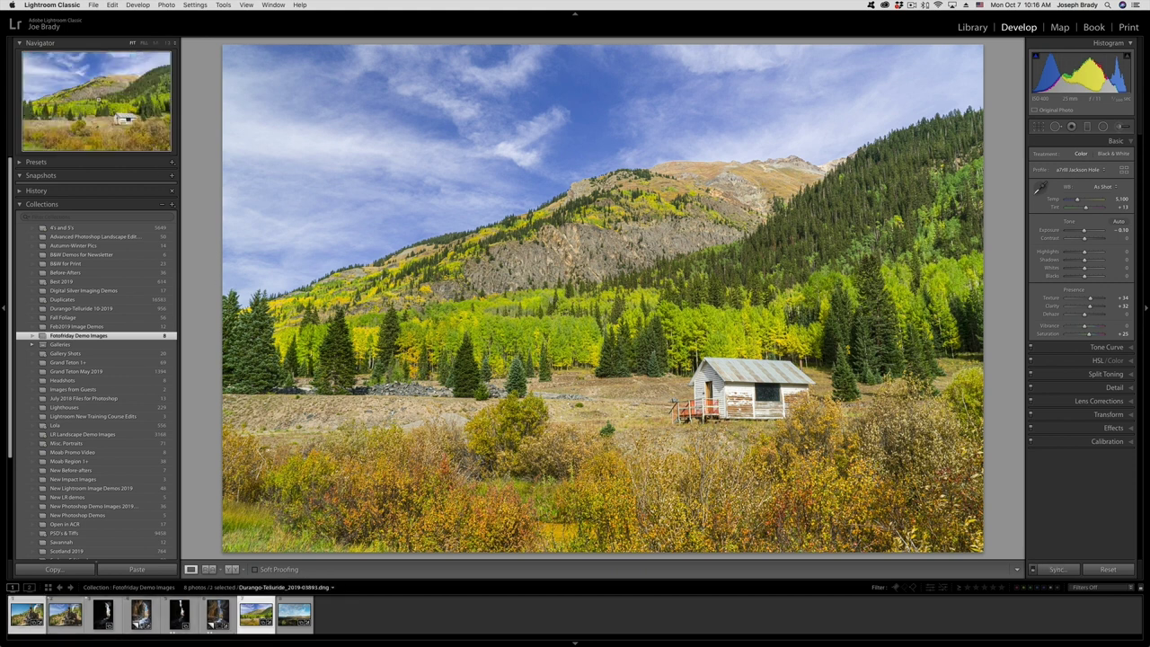
click(165, 5)
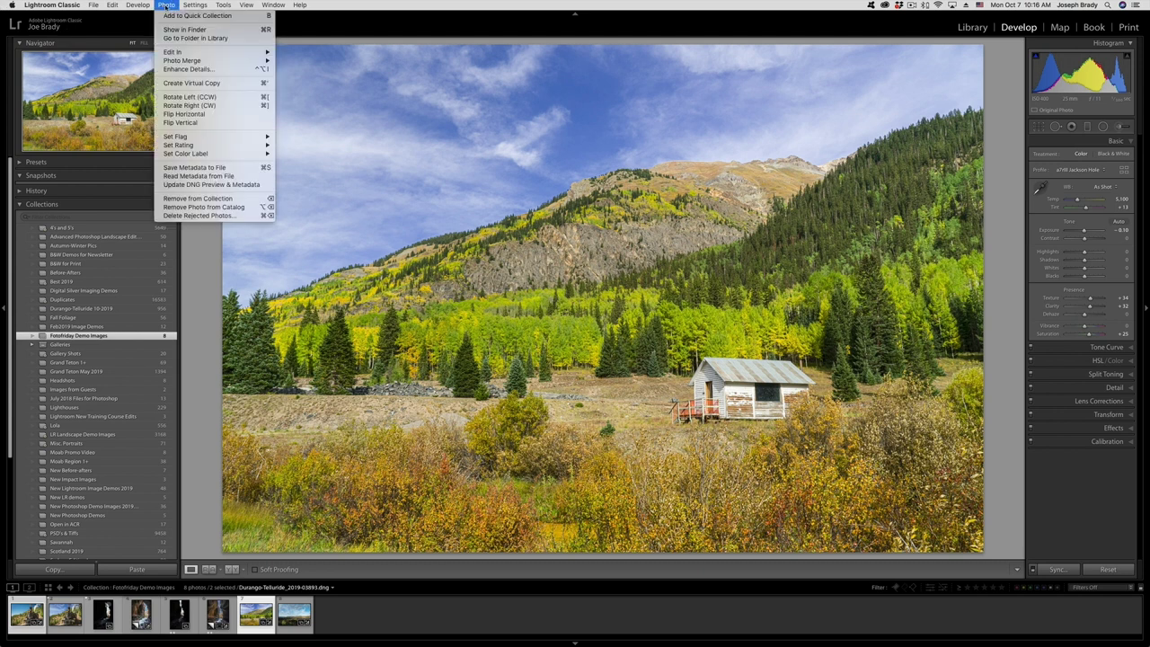
Step: Send both photos to Photoshop with Edit In > Open as Layers in Photoshop
mouse_move(180, 52)
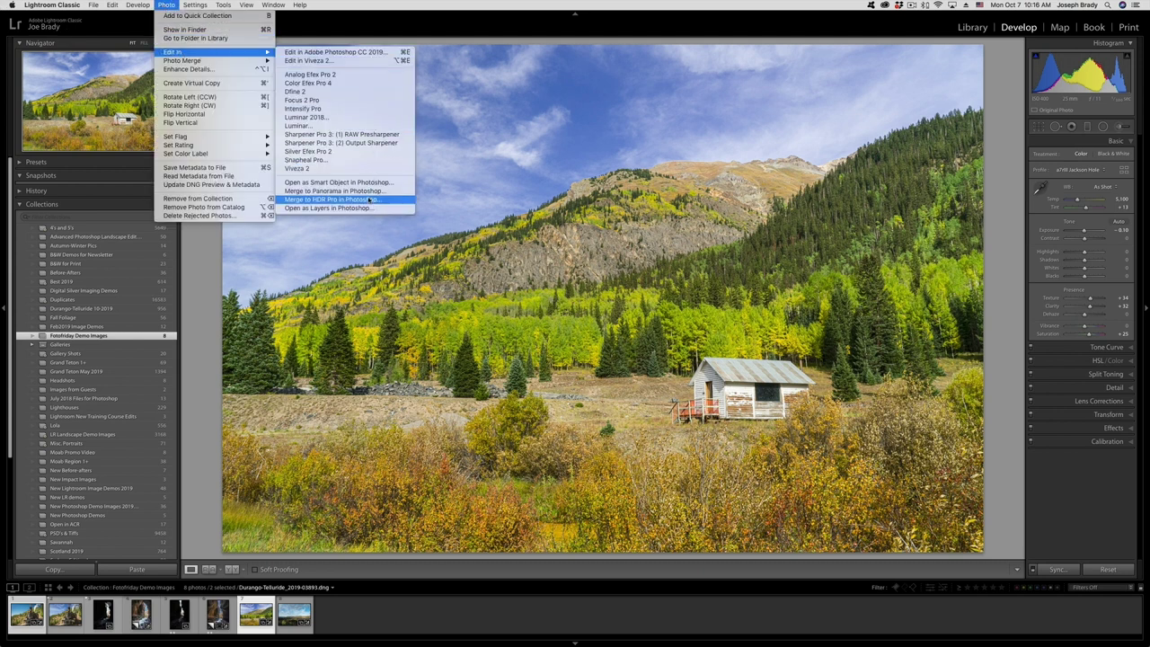
click(395, 209)
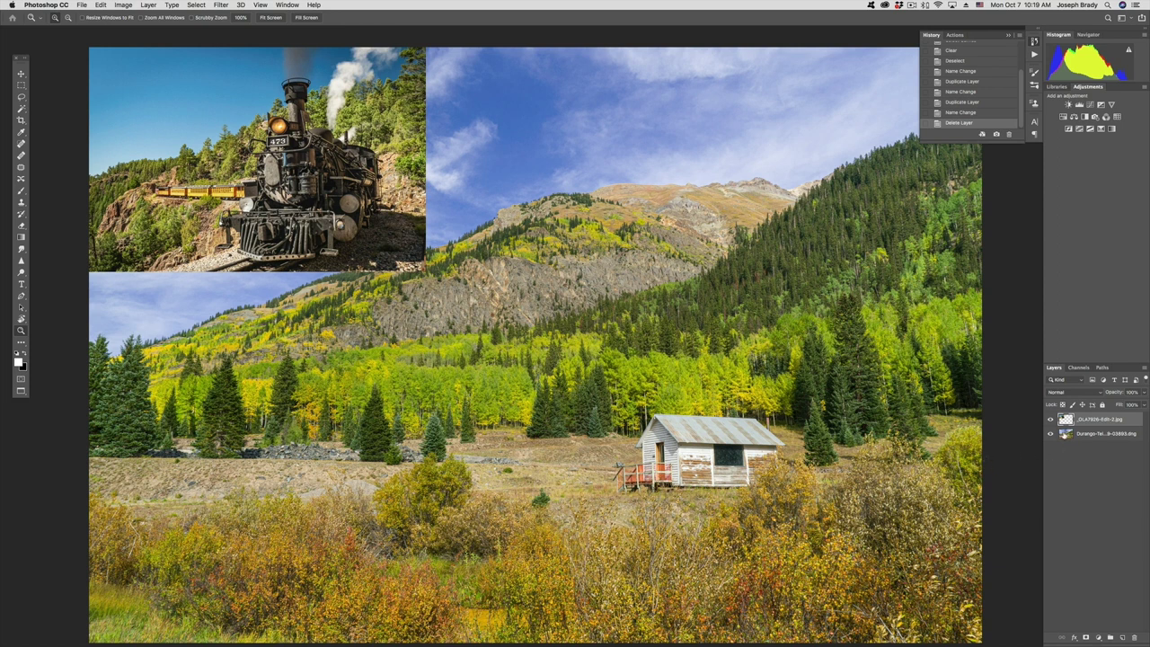
Step: Scale the Durango cabin landscape layer down to about 44.76% in the top-left of the canvas
click(1105, 433)
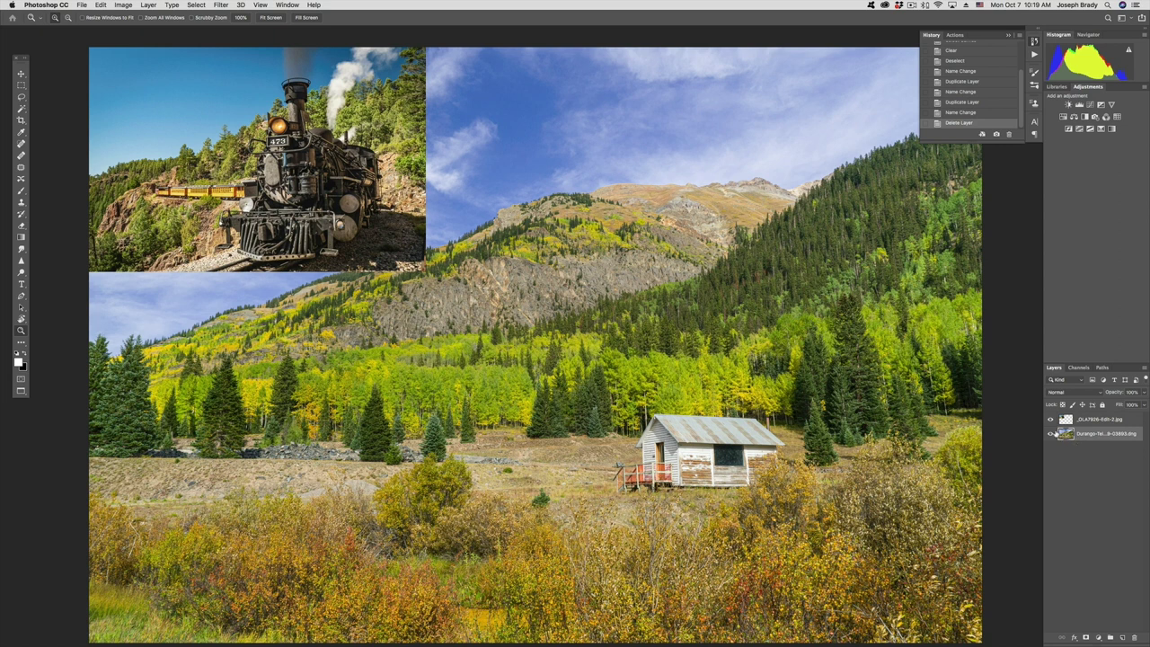
key(super+t)
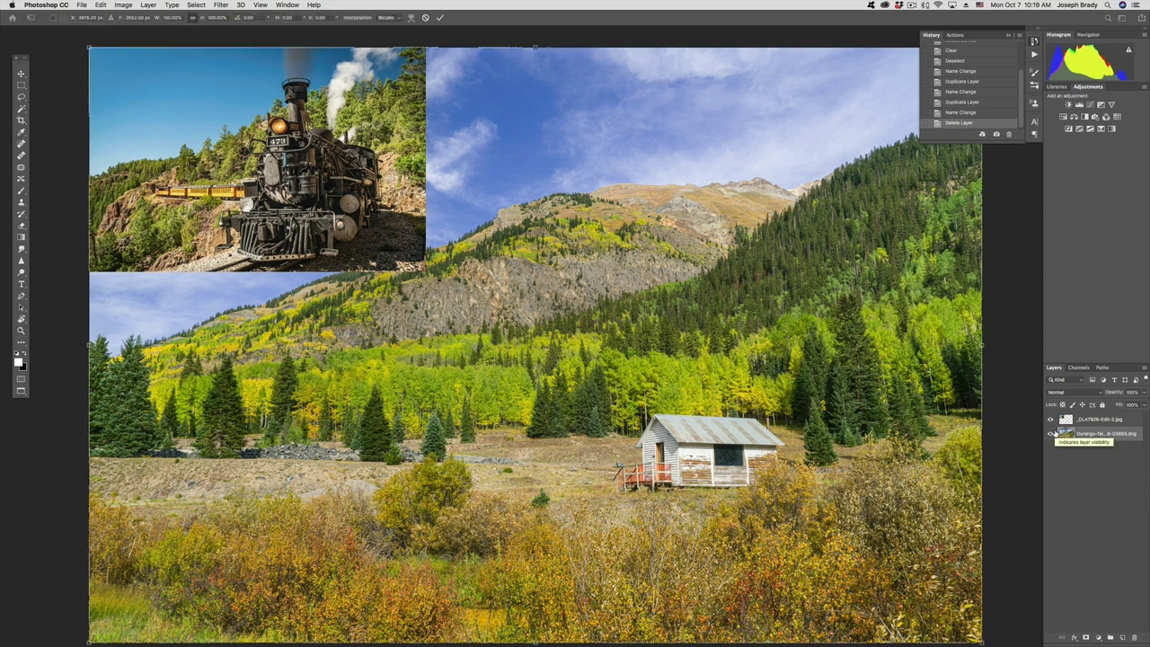
click(1008, 36)
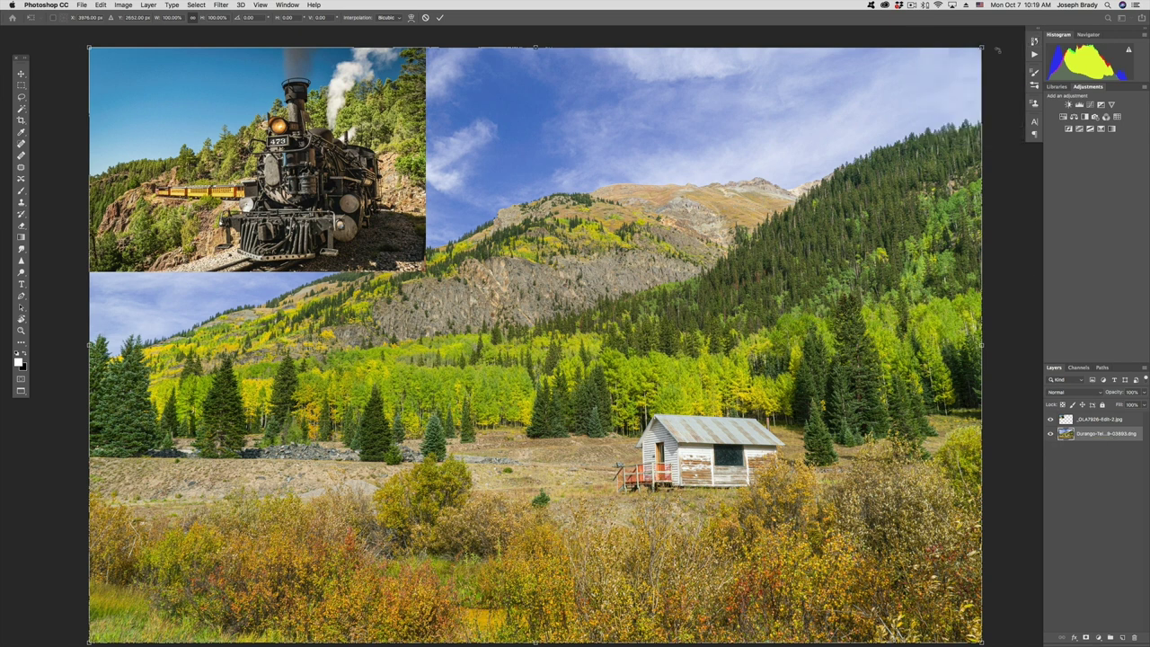
drag(982, 641, 477, 321)
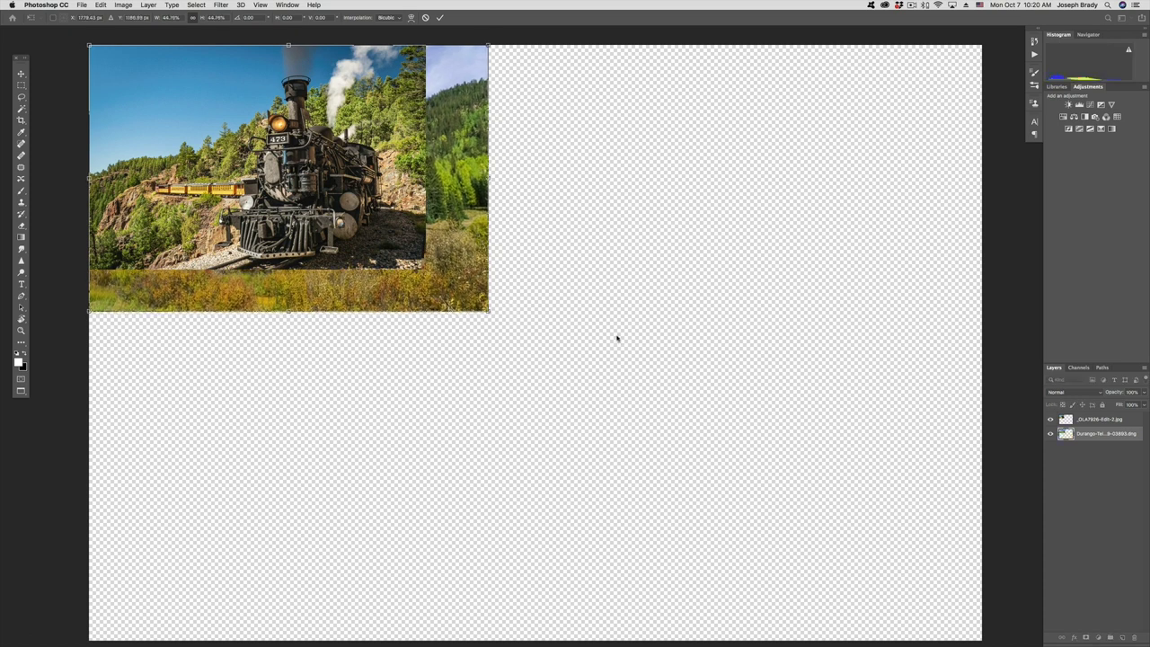
key(Return)
key(z)
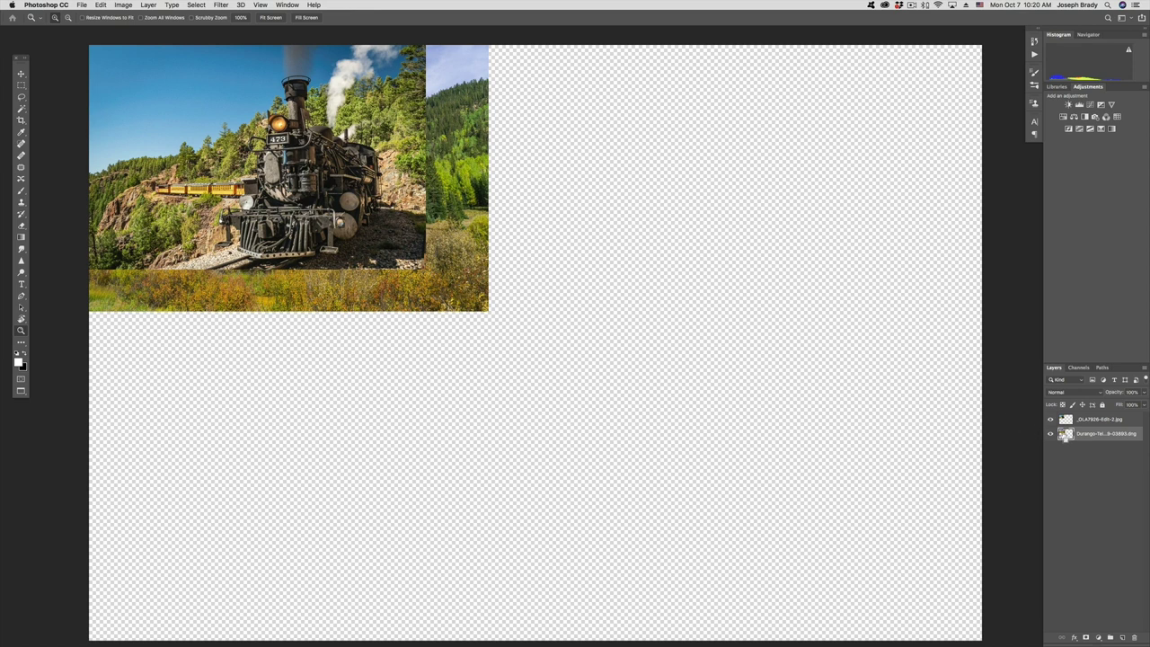
Step: Crop the canvas to the landscape layer's bounds, deselect, and fit the image in the window
super+click(1065, 434)
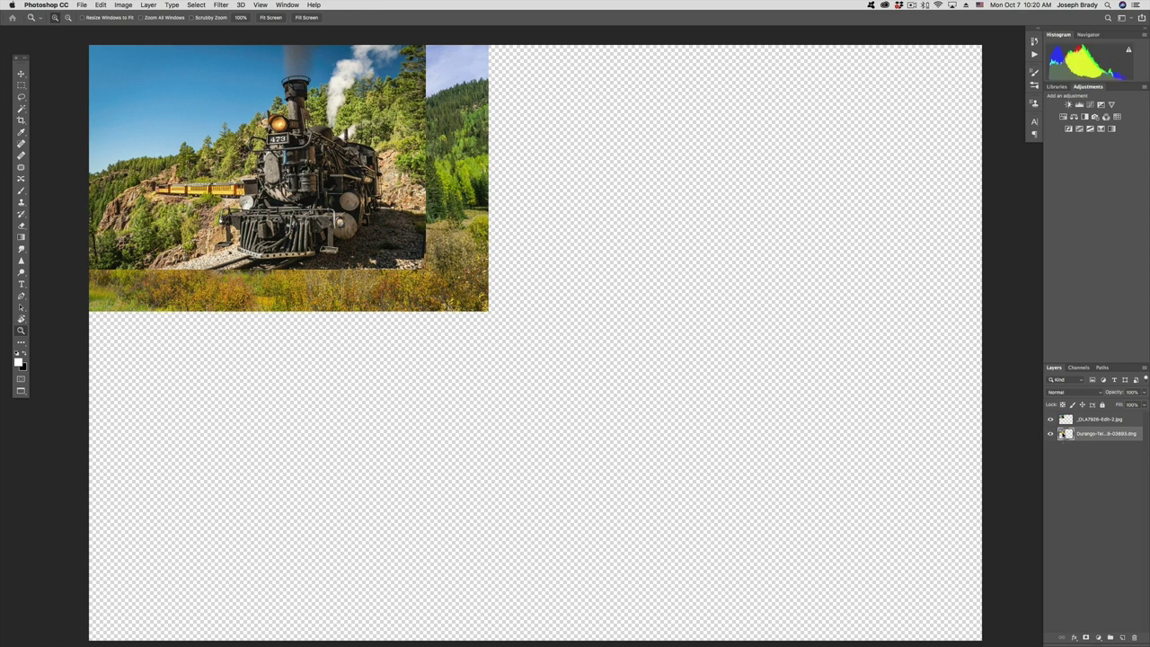
click(127, 4)
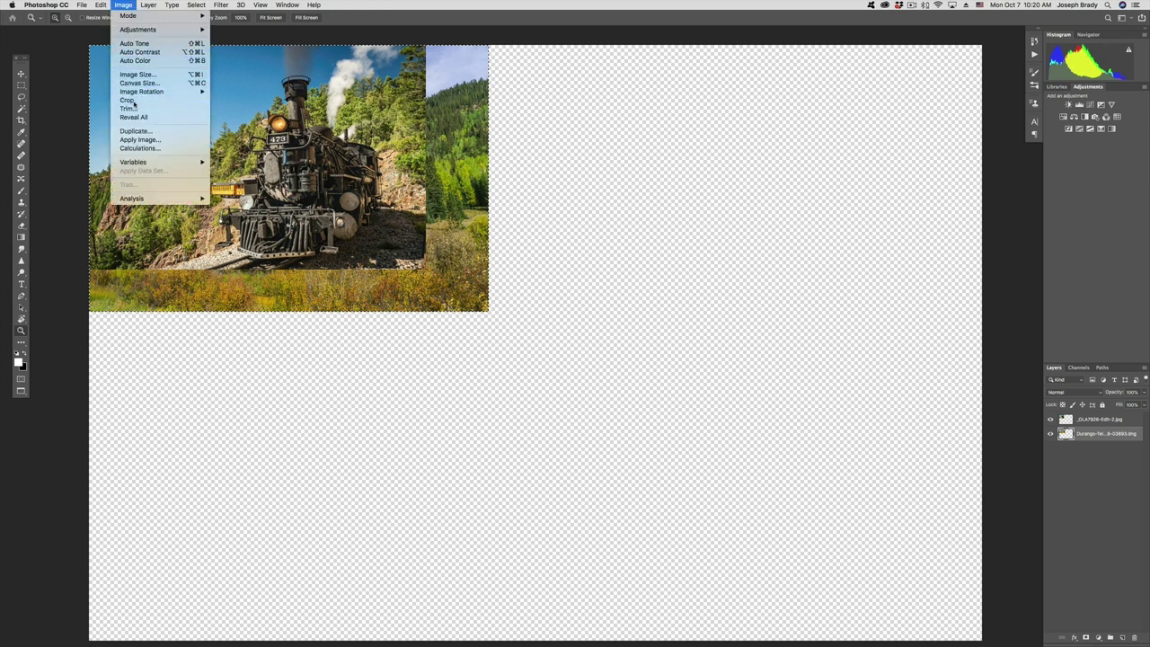
click(133, 101)
key(super+d)
key(super+0)
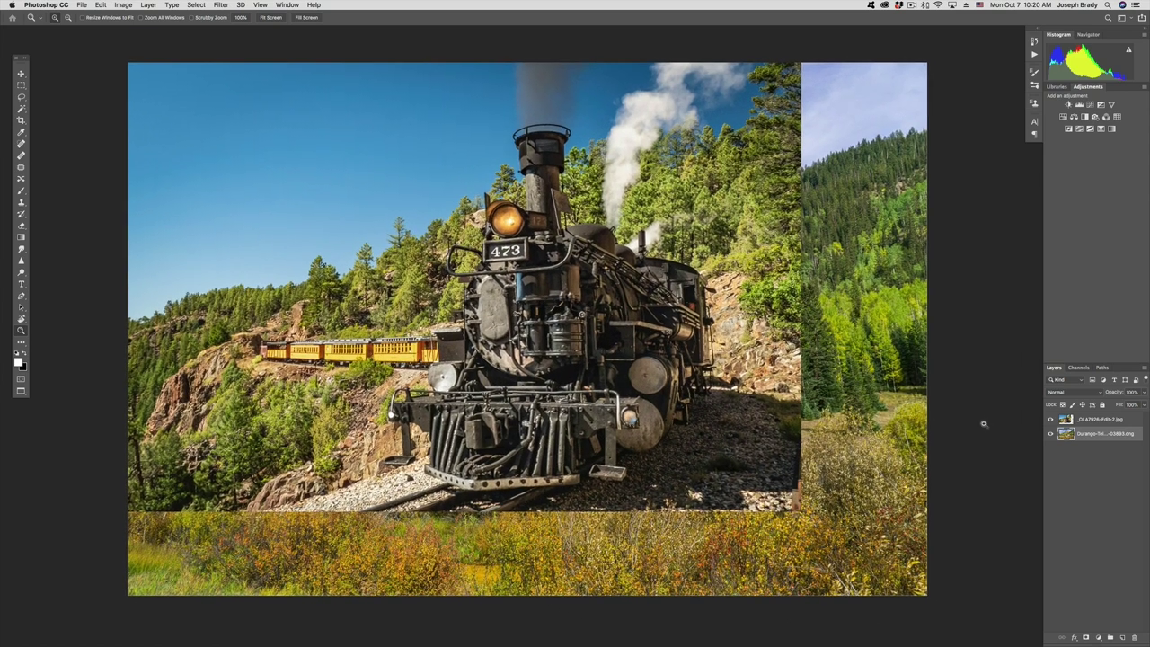
Step: Toggle the train layer's visibility to compare, then hide the cabin landscape layer
click(1051, 420)
click(1051, 421)
click(1051, 435)
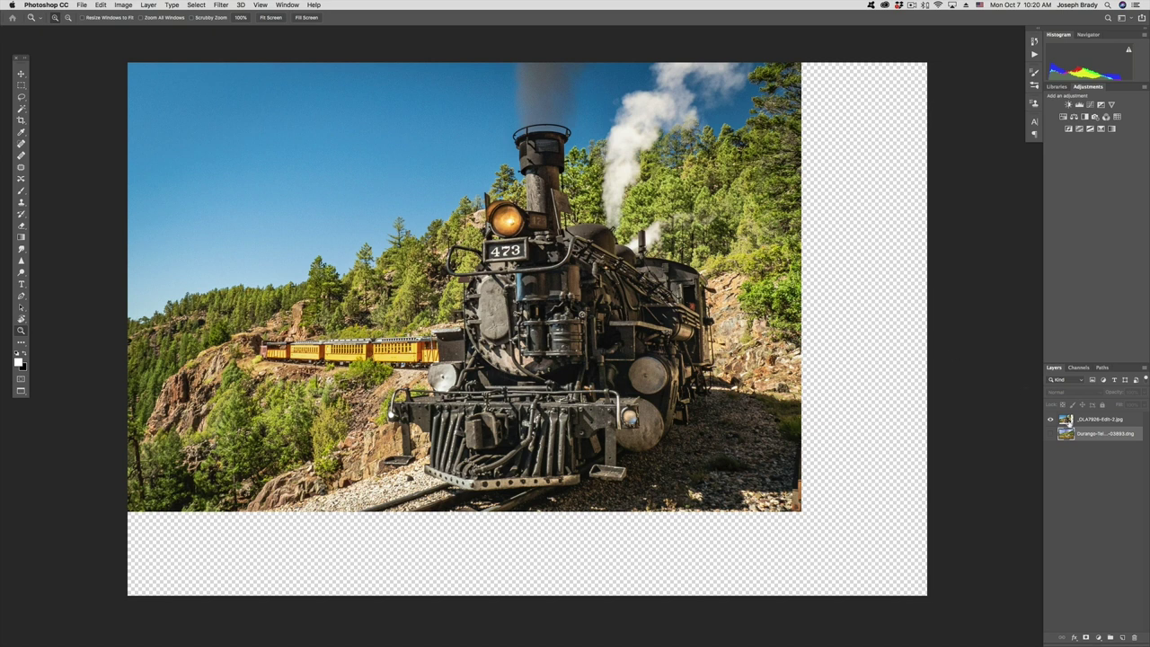
Step: On the train layer, select the blue sky with the Magic Wand at tolerance 32, non-contiguous
click(1066, 421)
key(w)
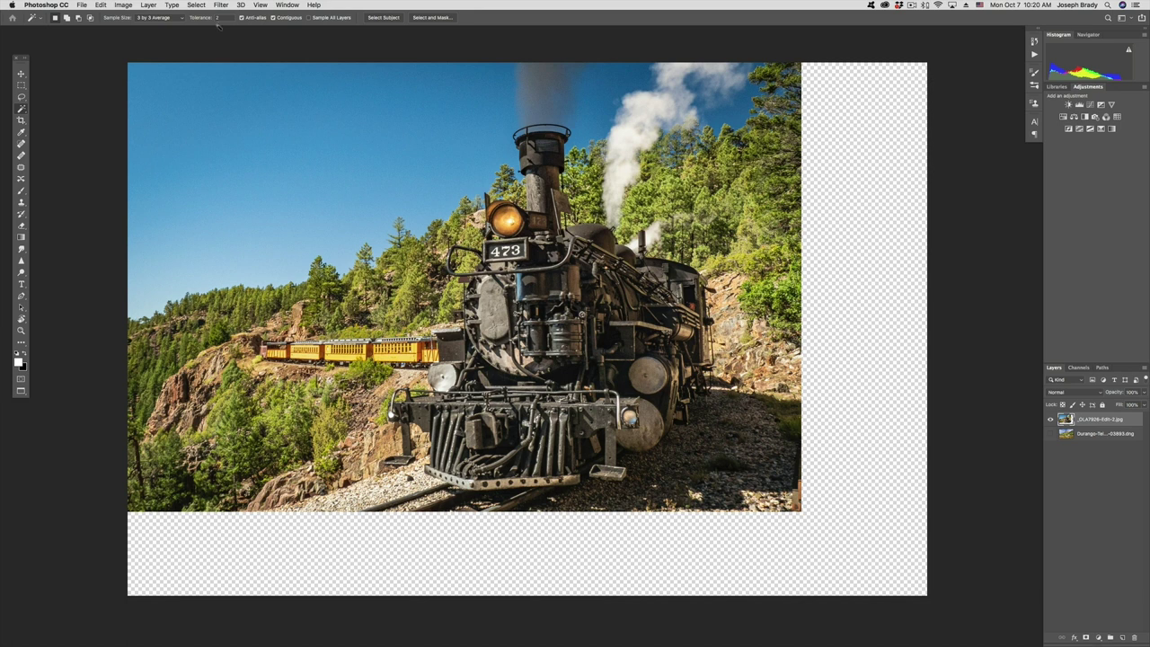
text(32)
click(274, 21)
click(397, 192)
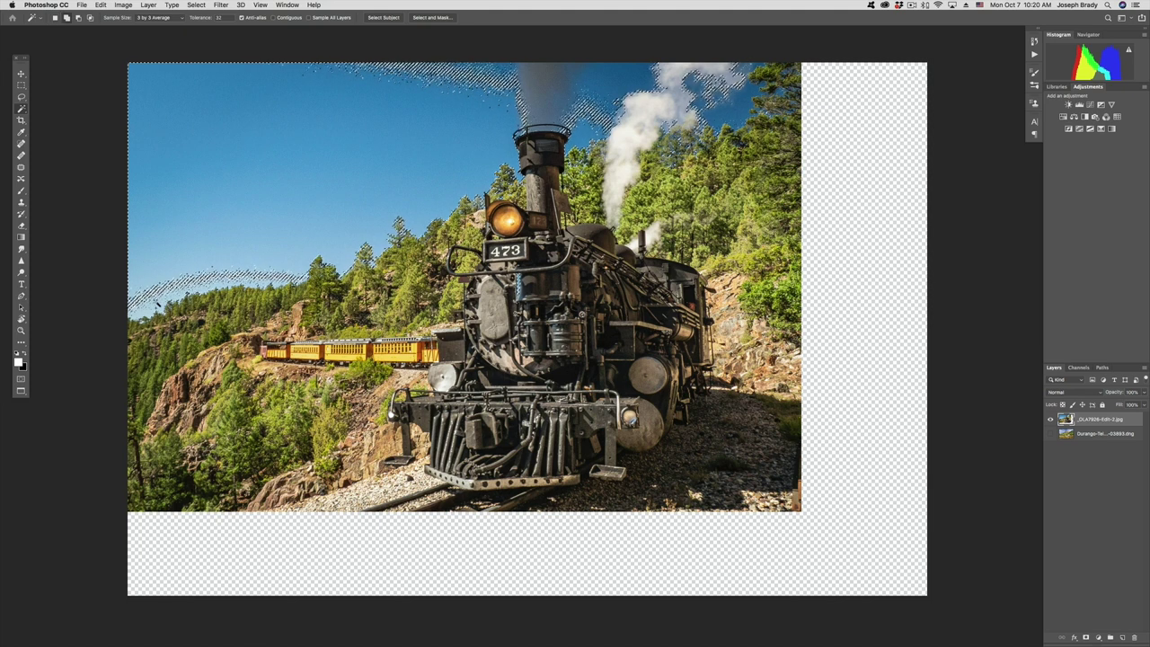
Step: Add the remaining sky patches around the smoke to the wand selection
shift+click(628, 77)
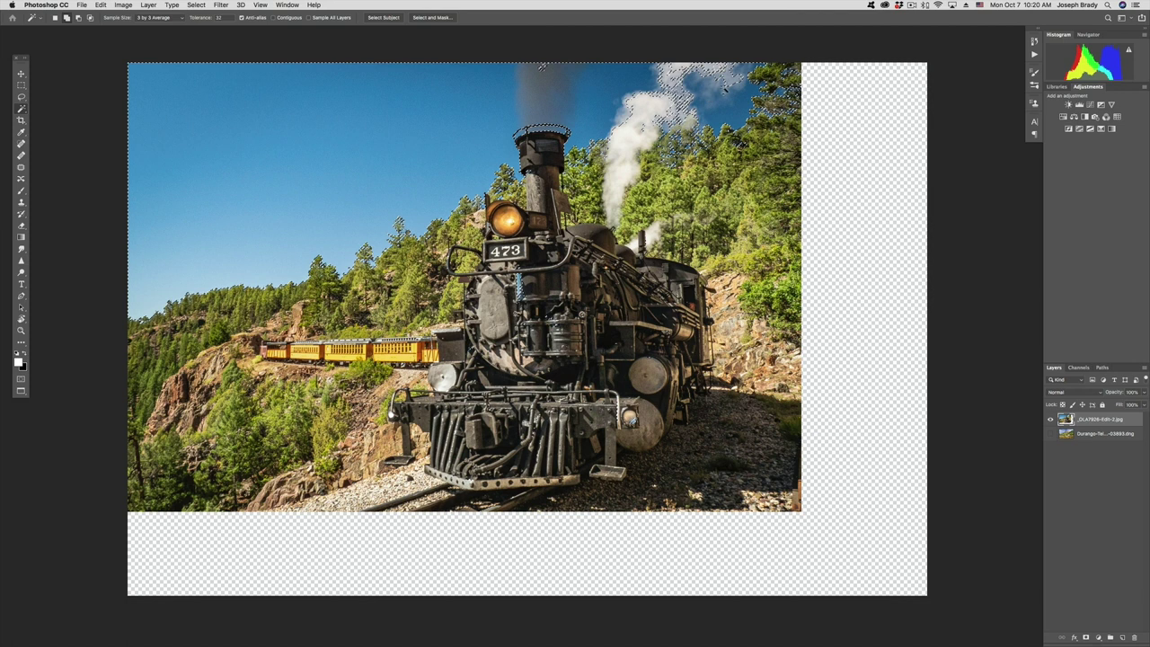
shift+click(680, 70)
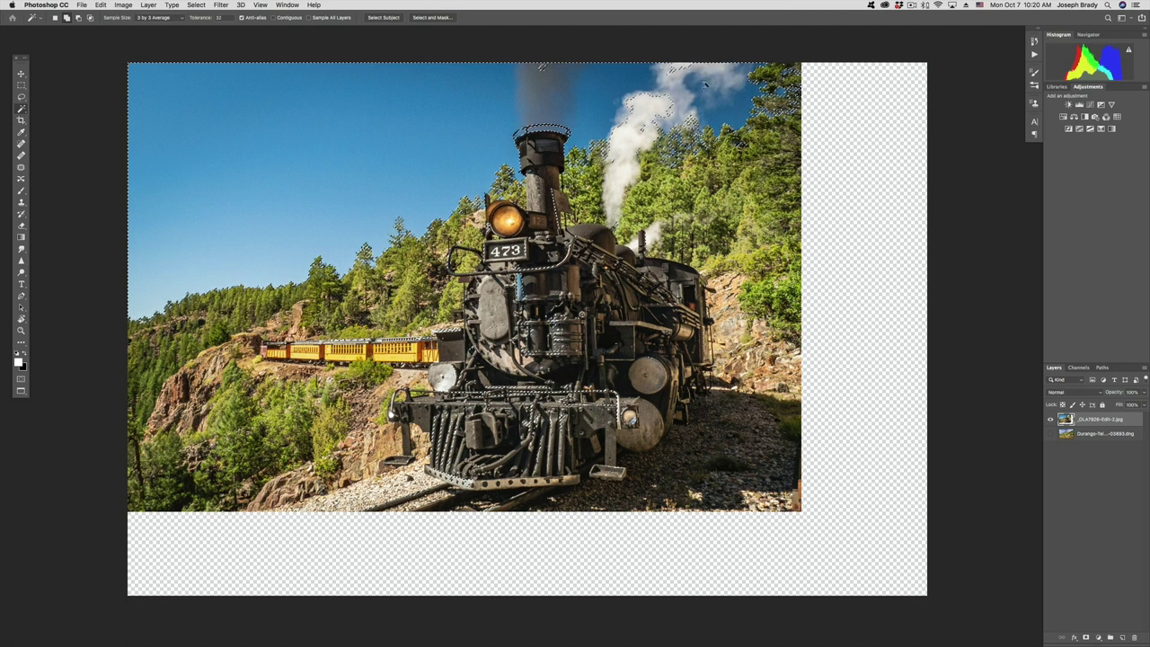
shift+click(662, 107)
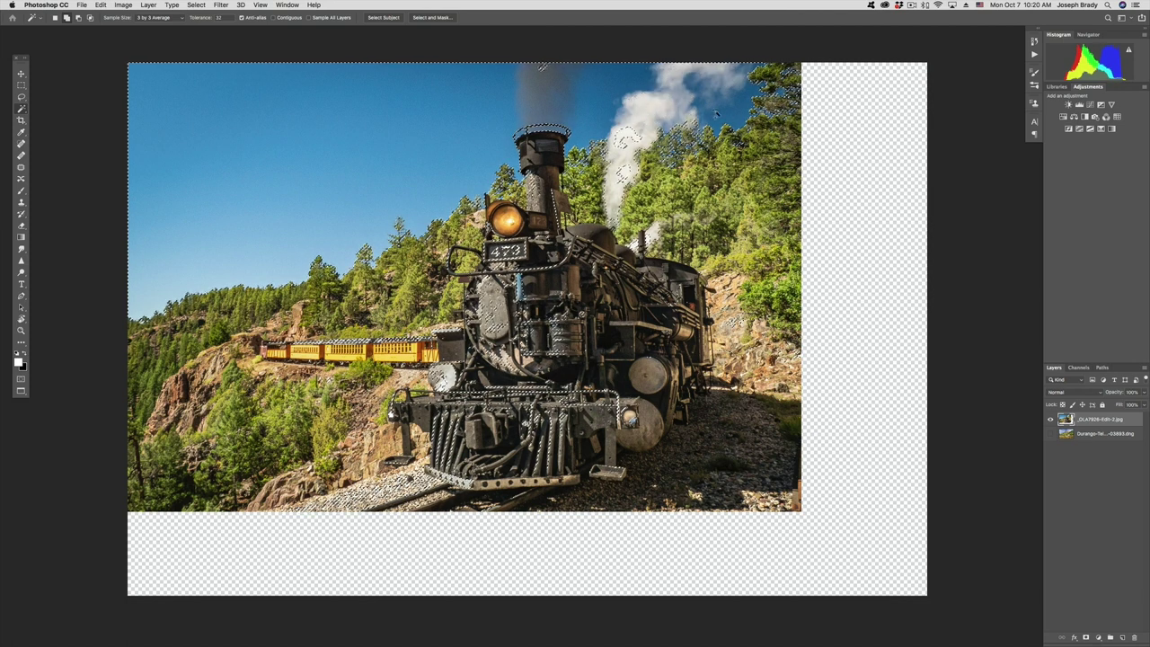
shift+click(544, 69)
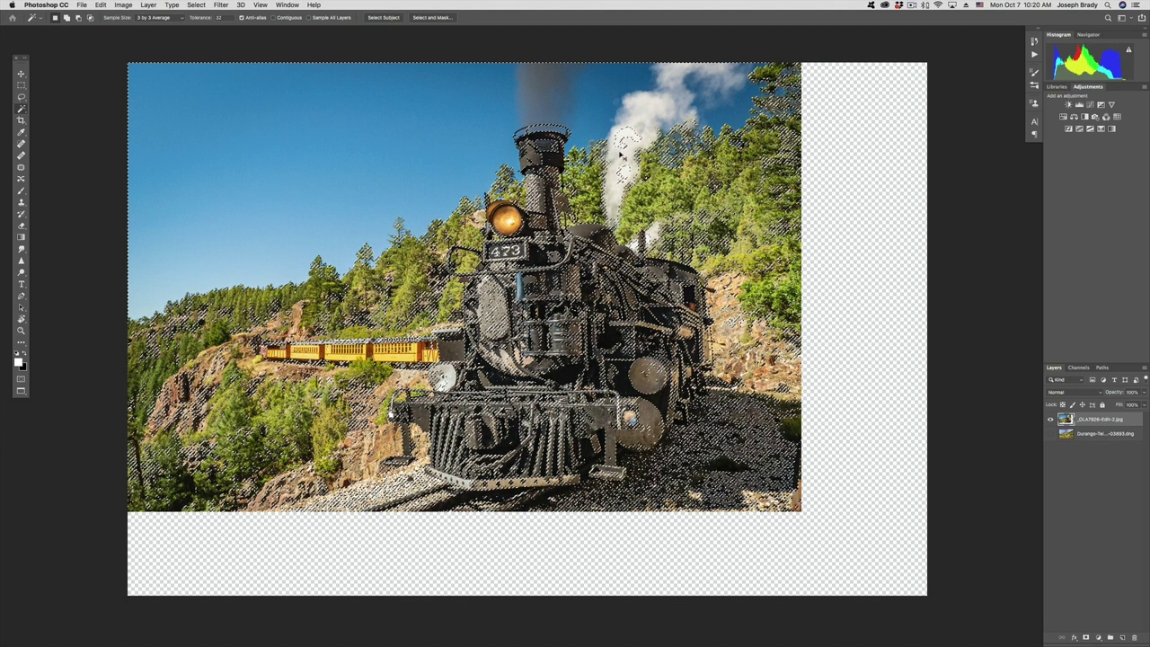
click(542, 68)
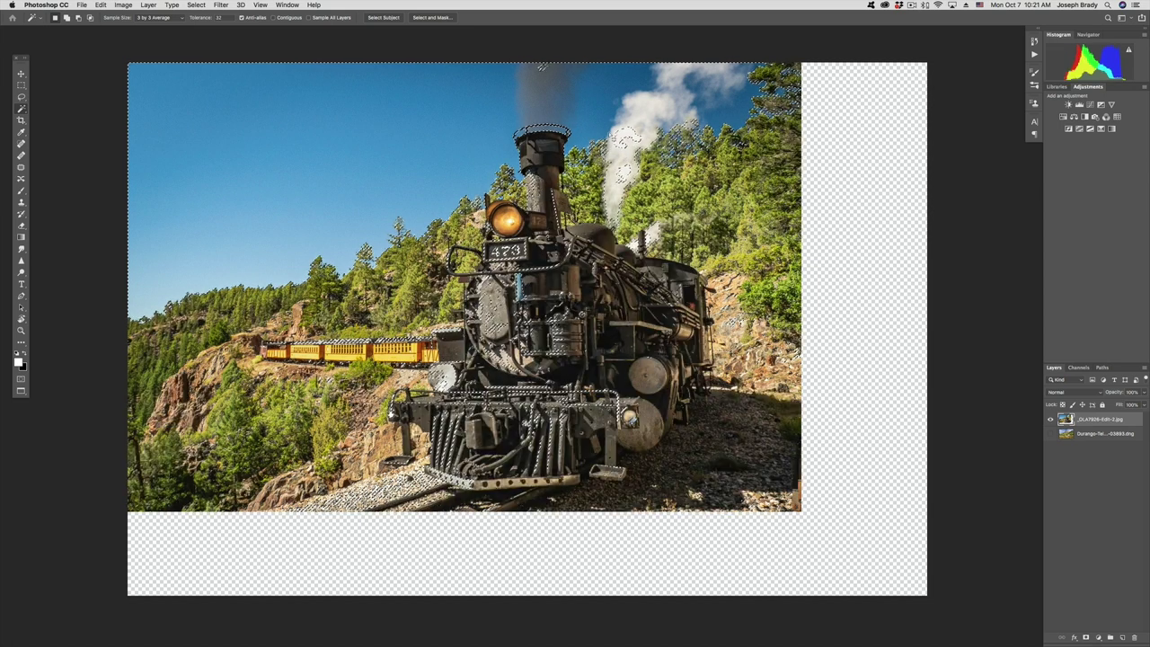
key(l)
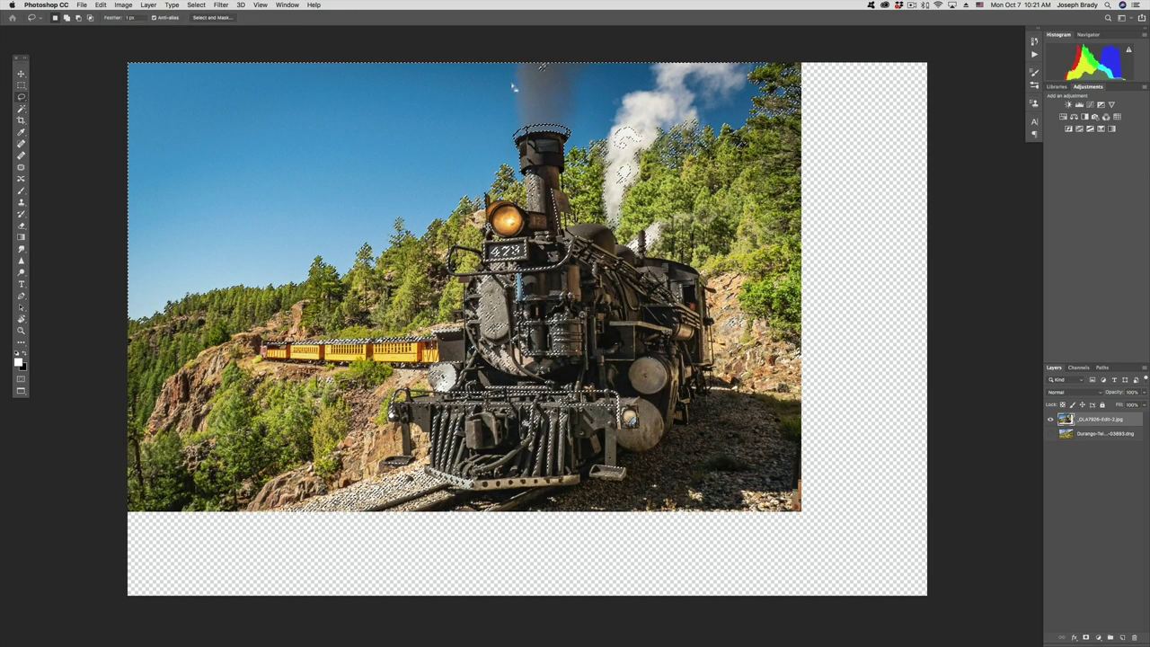
Step: Lasso-subtract the smoke, locomotive and hillside so only the sky stays selected
mouse_move(544, 70)
mouse_down()
mouse_move(511, 54)
mouse_move(544, 72)
mouse_up()
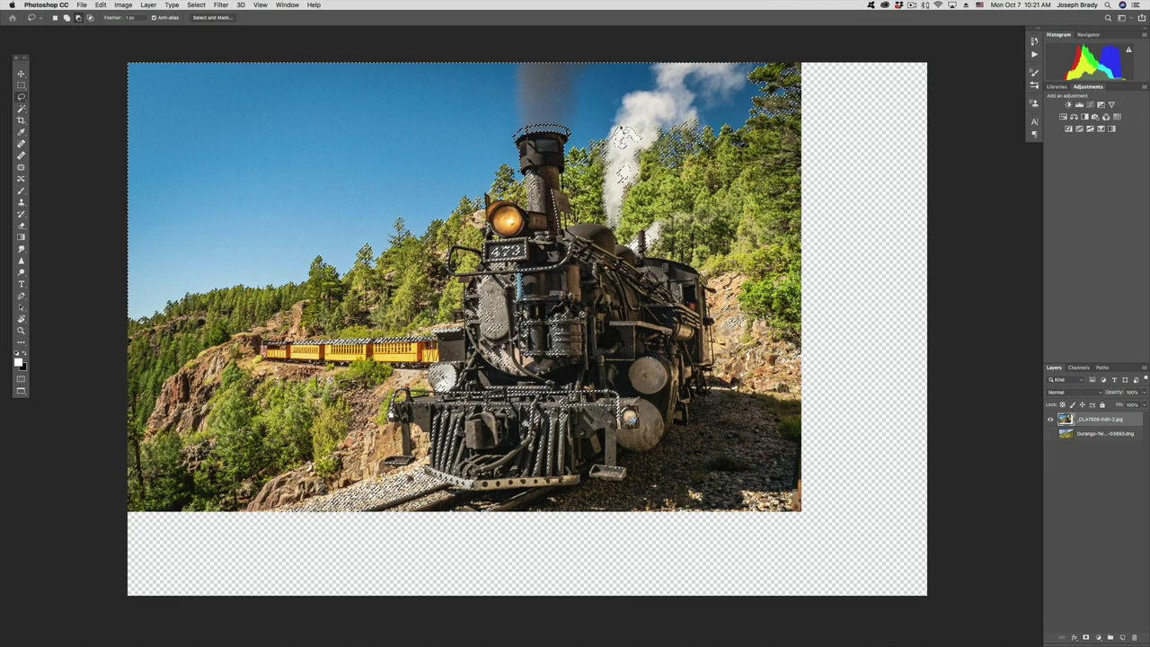
mouse_move(674, 198)
mouse_down()
mouse_move(743, 252)
mouse_move(813, 360)
mouse_move(752, 570)
mouse_move(367, 575)
mouse_move(178, 523)
mouse_move(178, 454)
mouse_up()
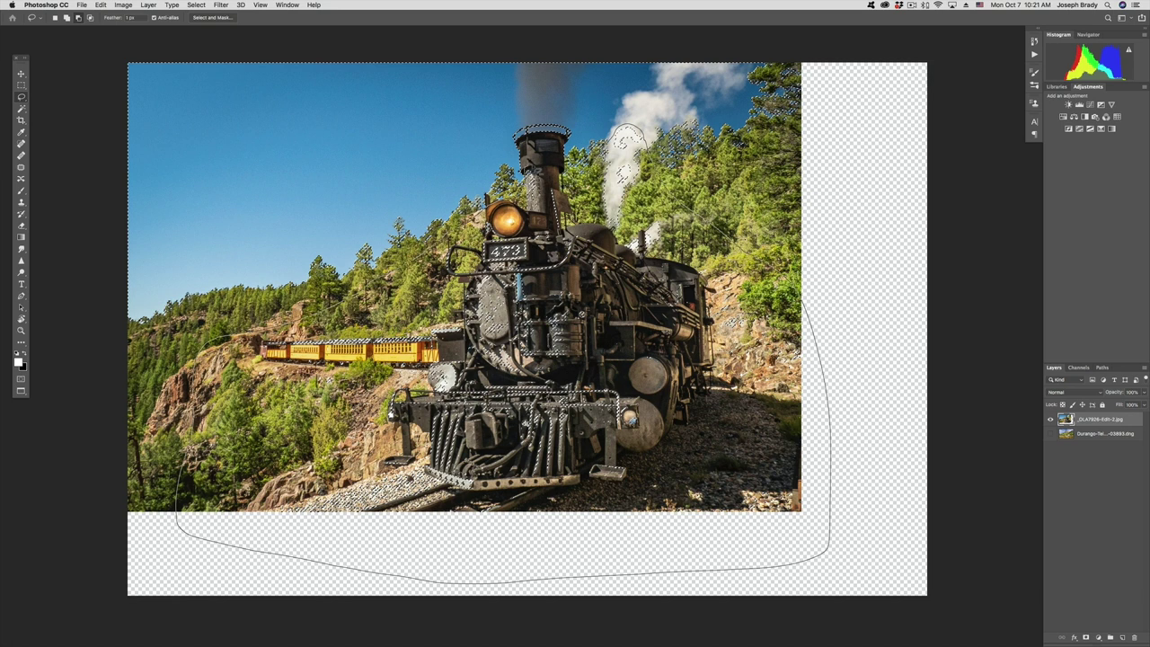
drag(178, 454, 178, 431)
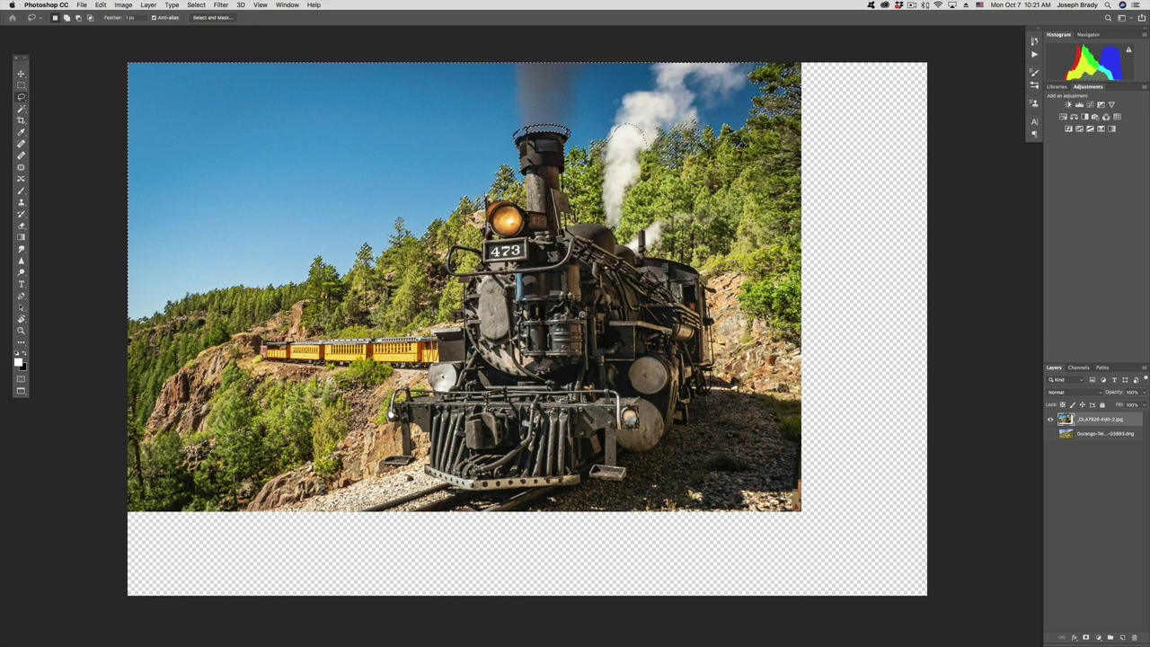
click(196, 4)
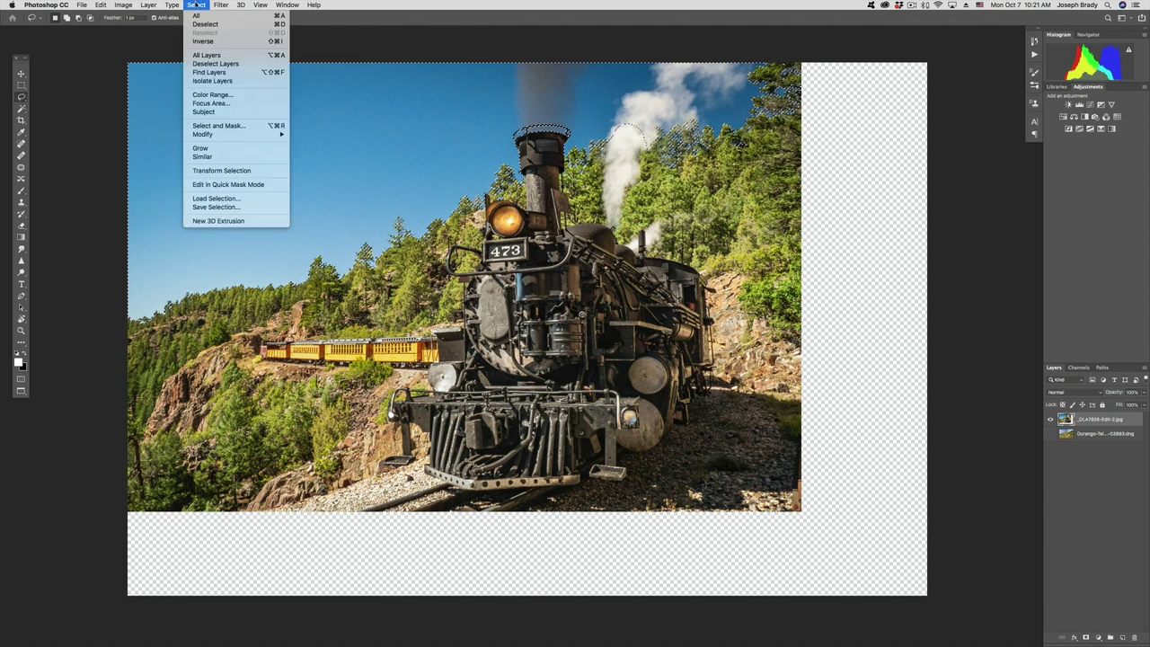
Step: Save the selection as 'Sky', deselect, and show only the cabin landscape layer
click(216, 206)
text(Sky)
key(Return)
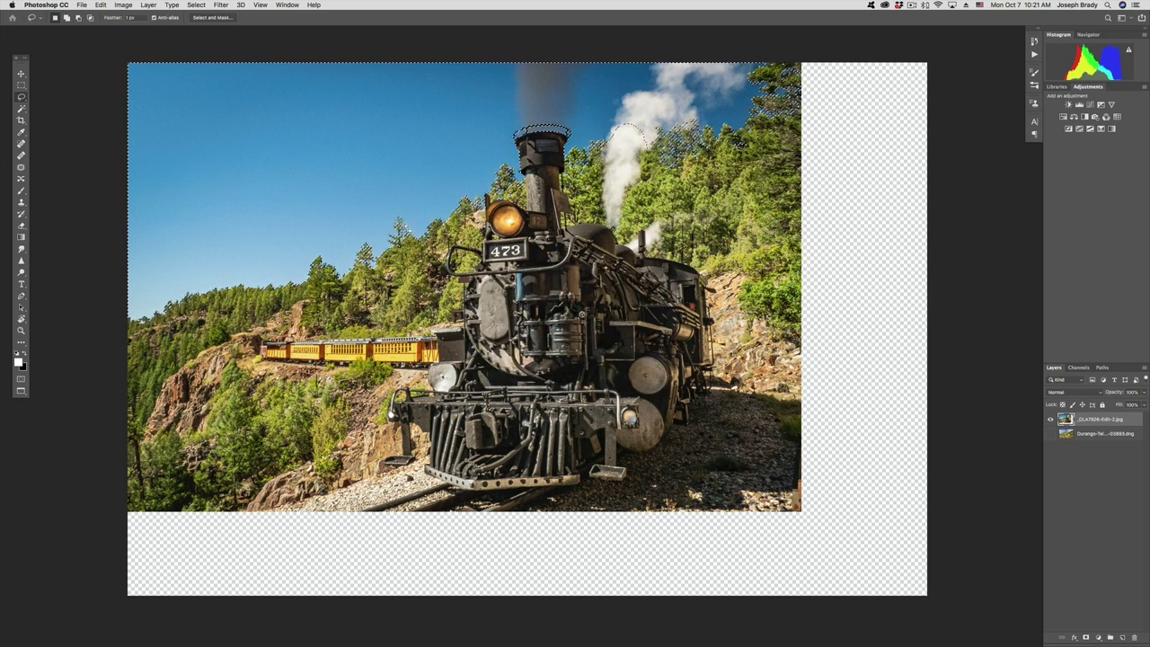
scroll(405, 227, up, 1)
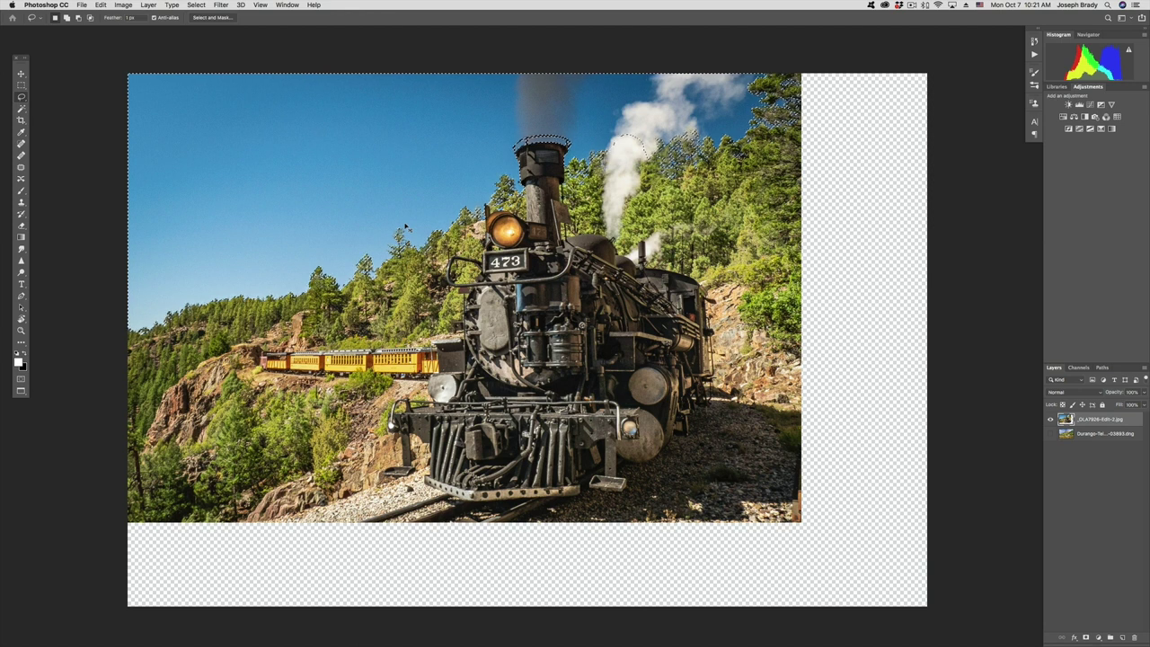
key(super+d)
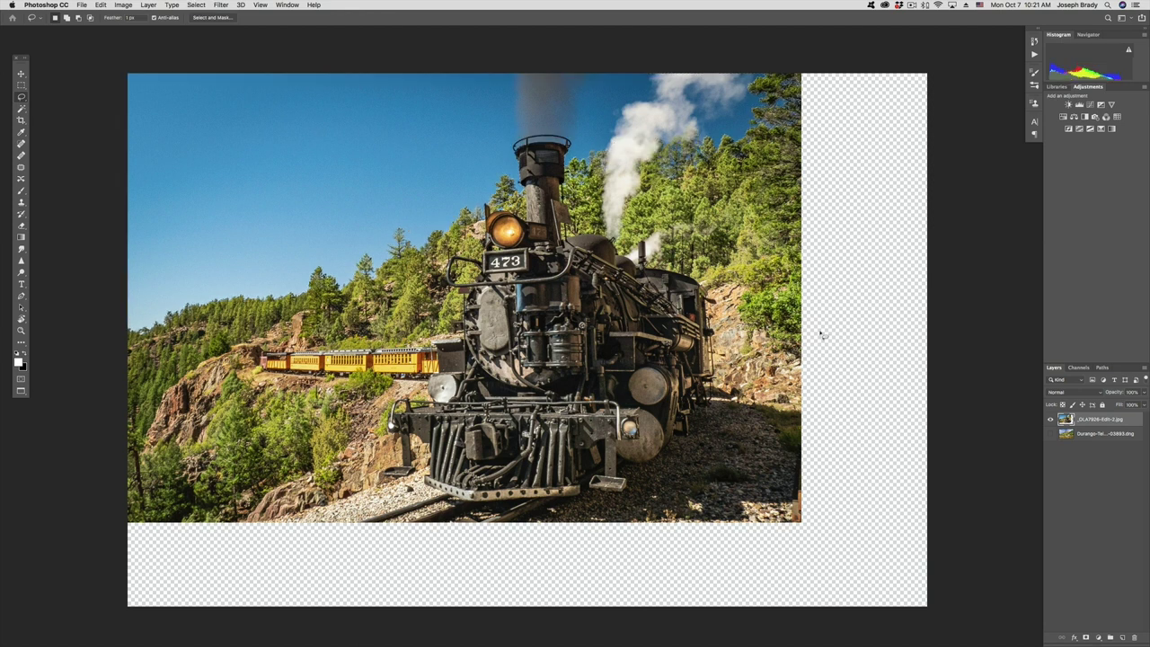
click(1052, 433)
click(1052, 420)
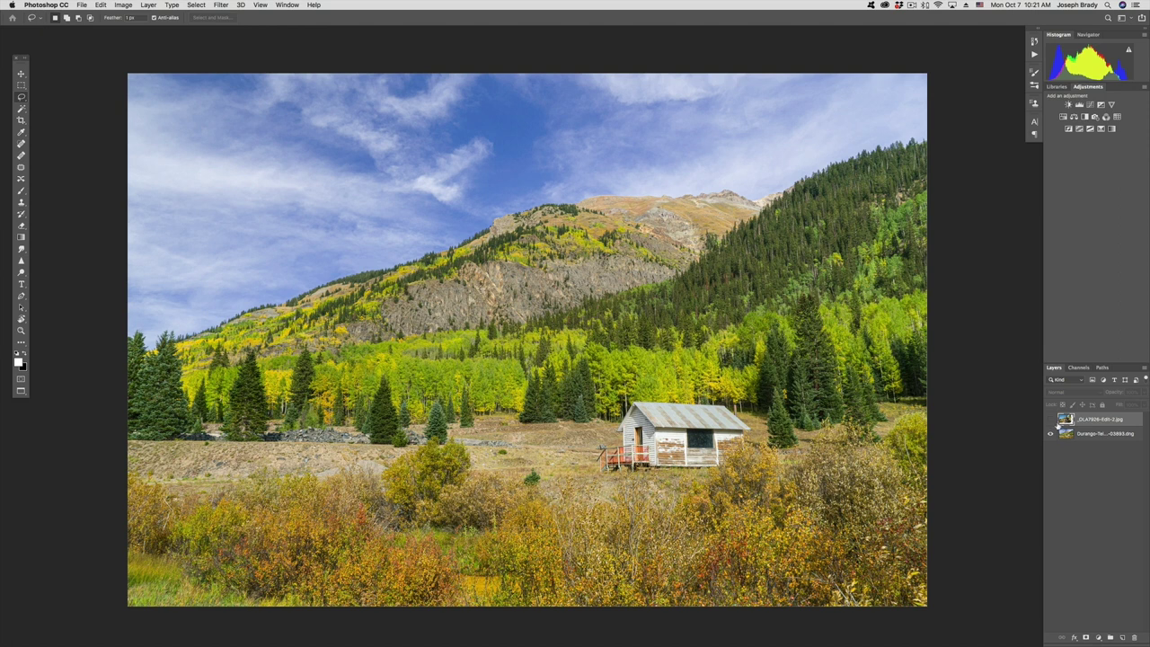
Step: Copy the landscape's cloudy sky with a rectangular marquee, then show the train layer and hide the landscape
click(1066, 436)
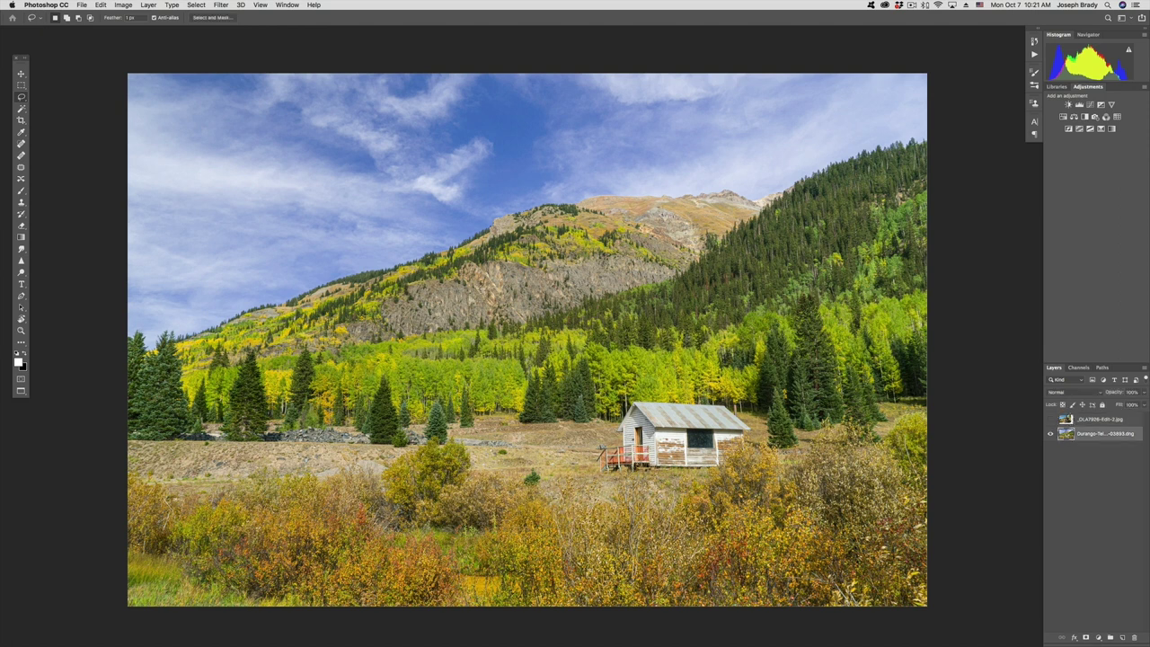
key(m)
drag(98, 69, 931, 355)
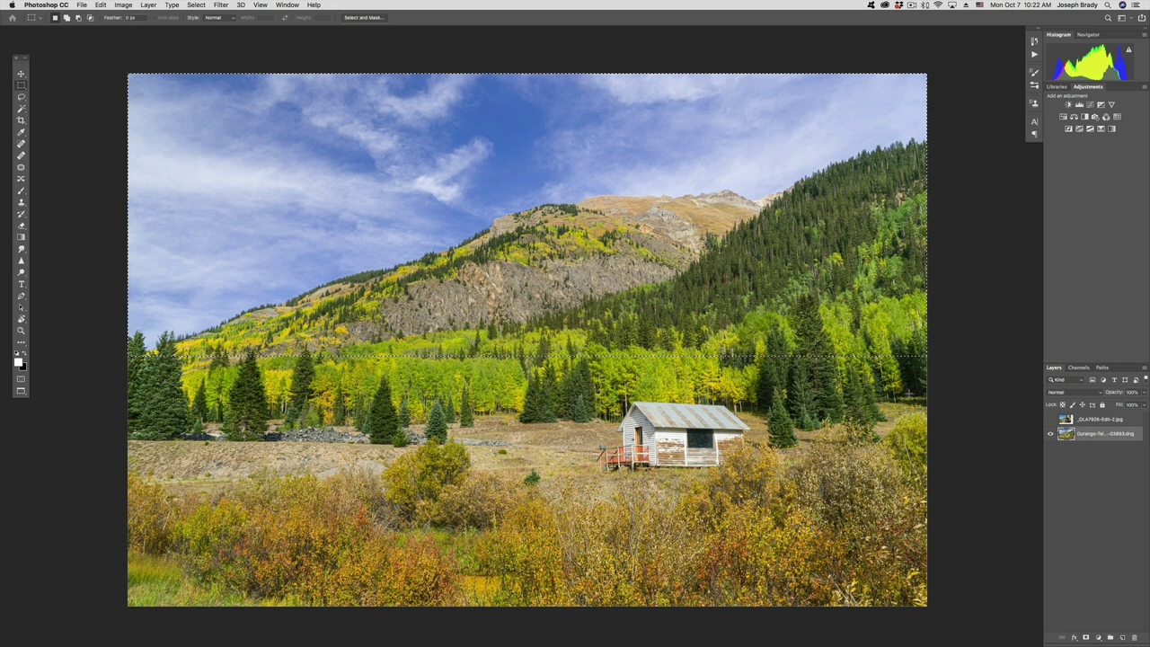
key(super+d)
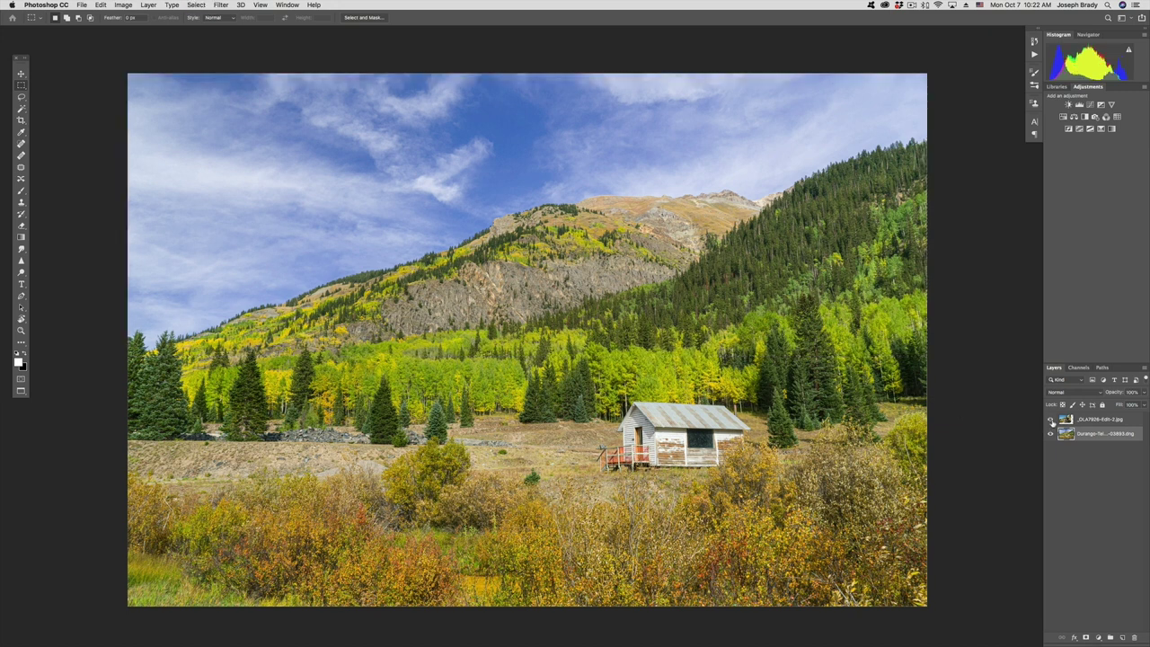
click(1050, 419)
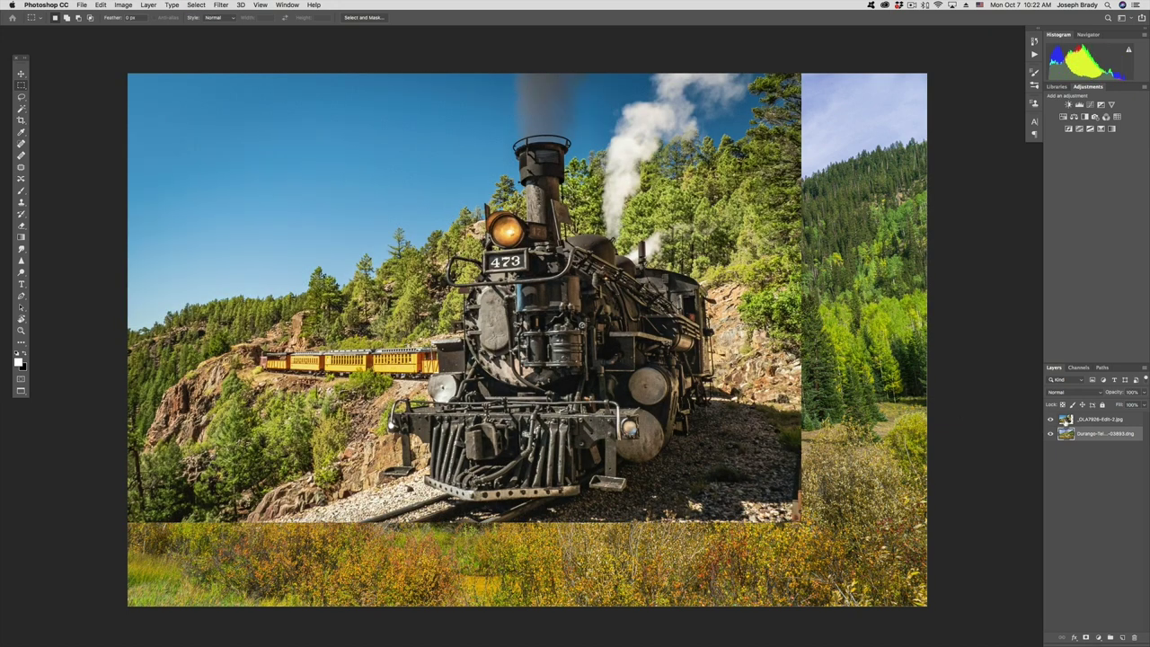
click(1052, 434)
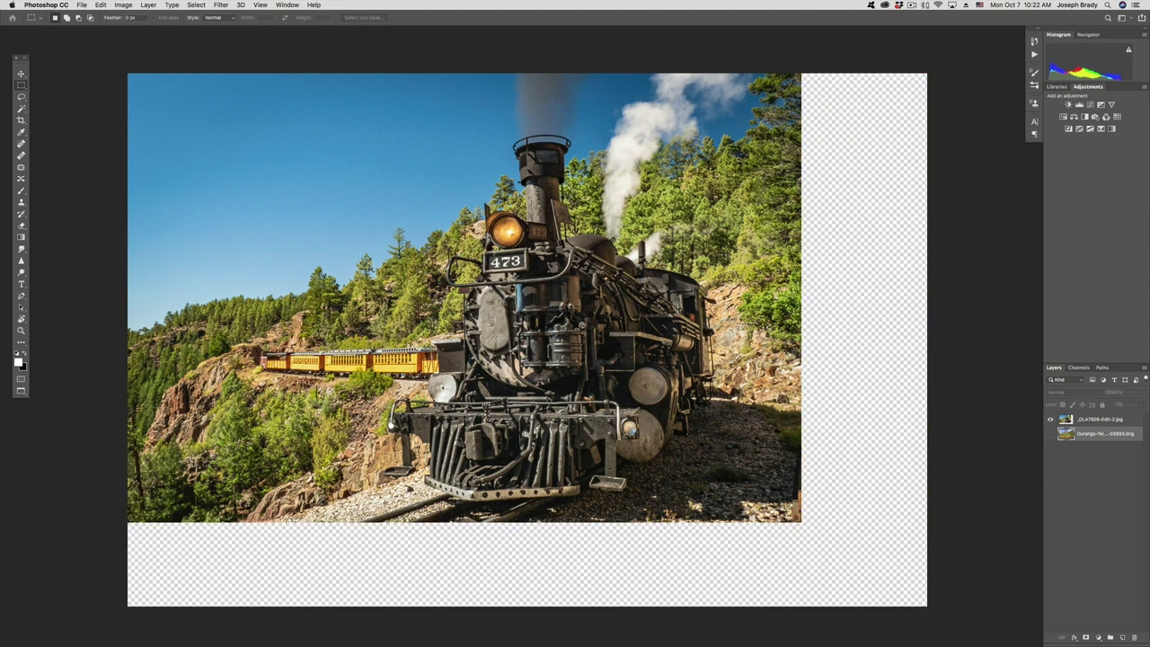
Step: Reload the saved Sky channel selection via Select > Load Selection
click(190, 6)
click(193, 18)
click(196, 6)
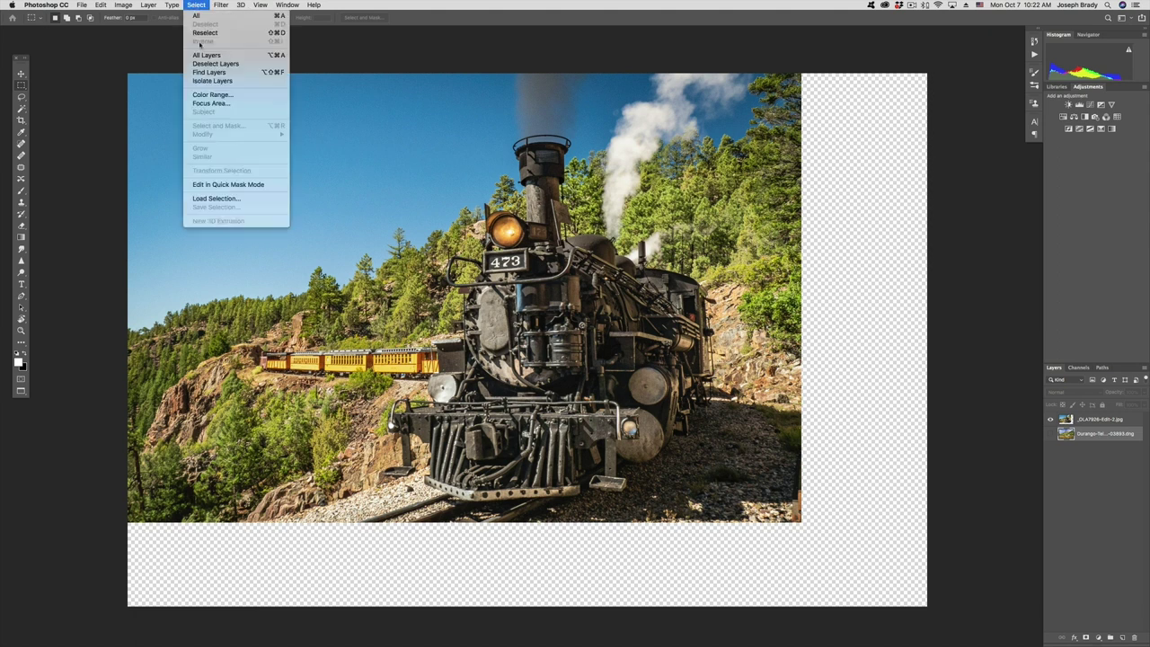
click(231, 196)
click(558, 291)
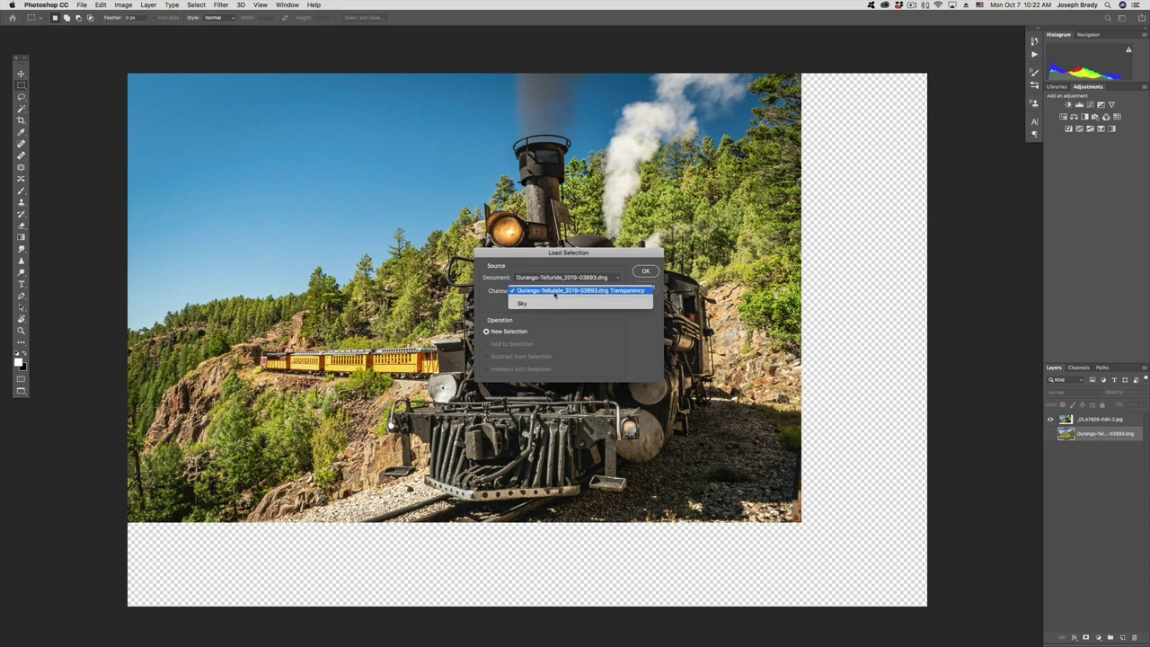
click(539, 303)
click(643, 274)
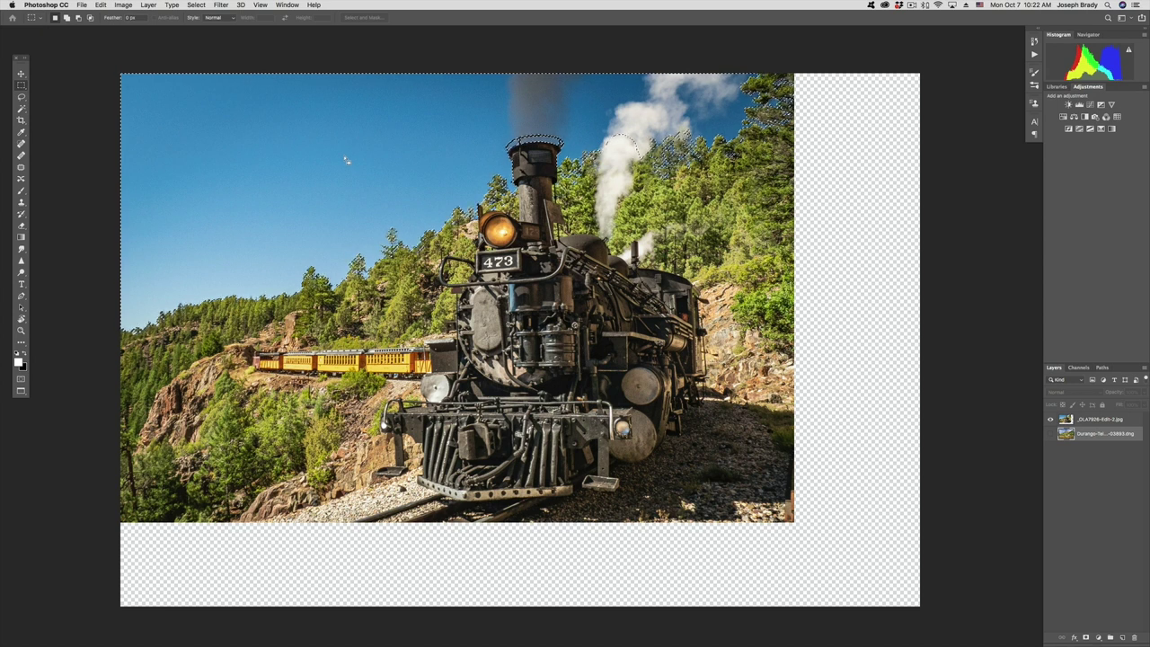
Step: Select the train photo layer and Paste Into the cloudy sky inside the Sky selection
key(alt+bracketright)
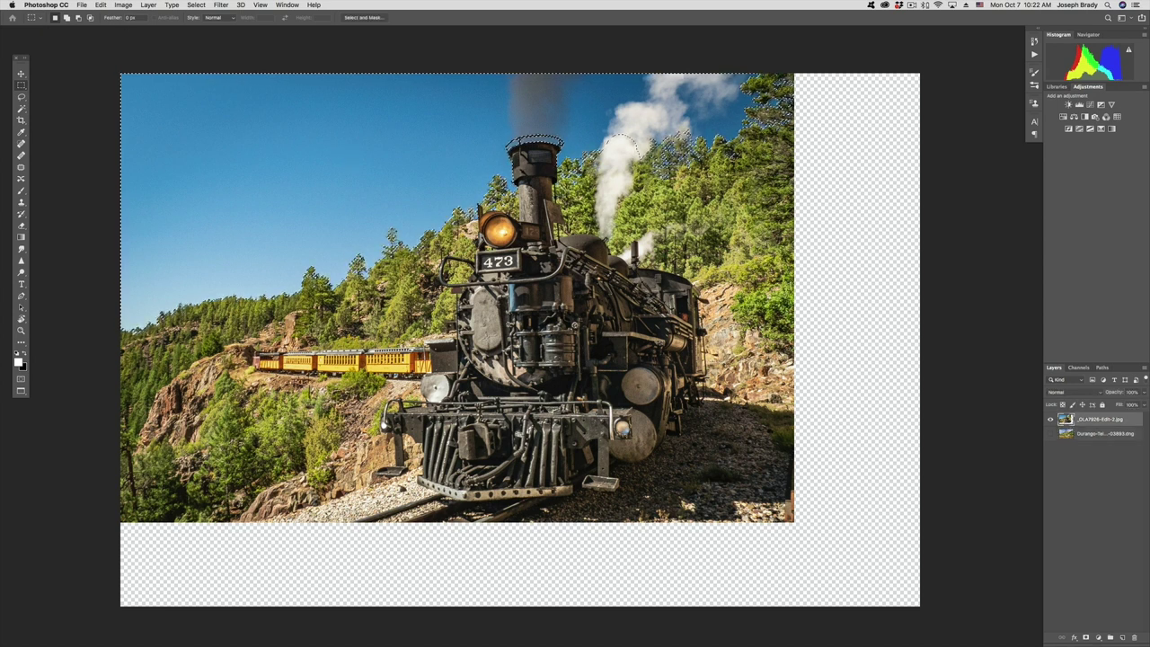
click(99, 6)
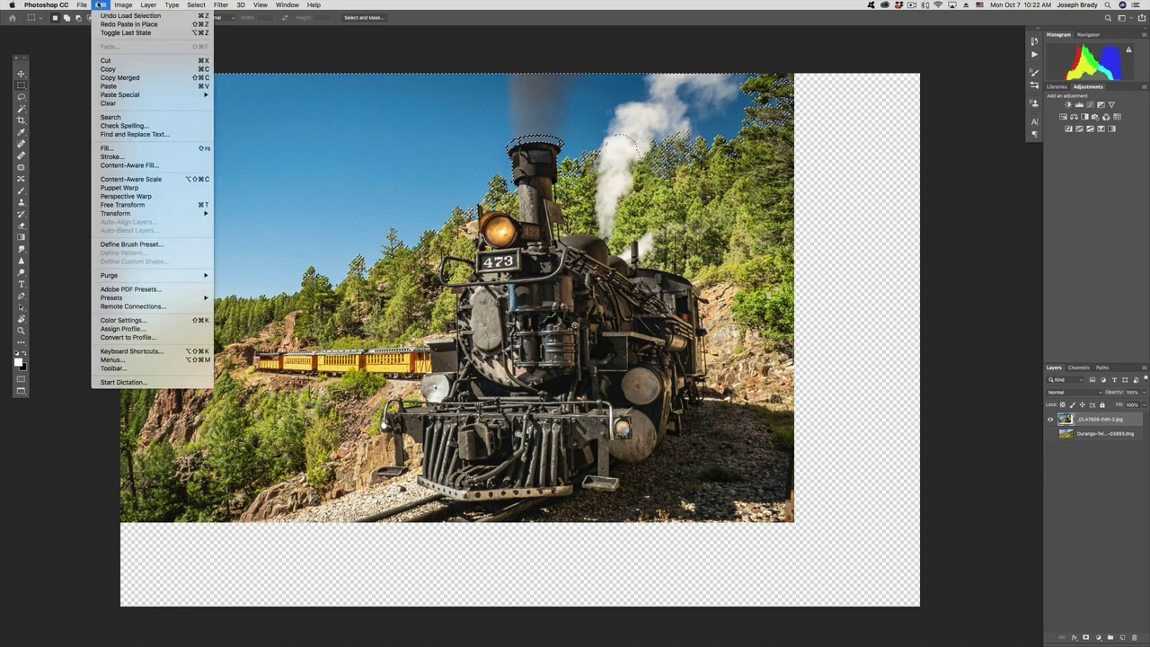
mouse_move(116, 94)
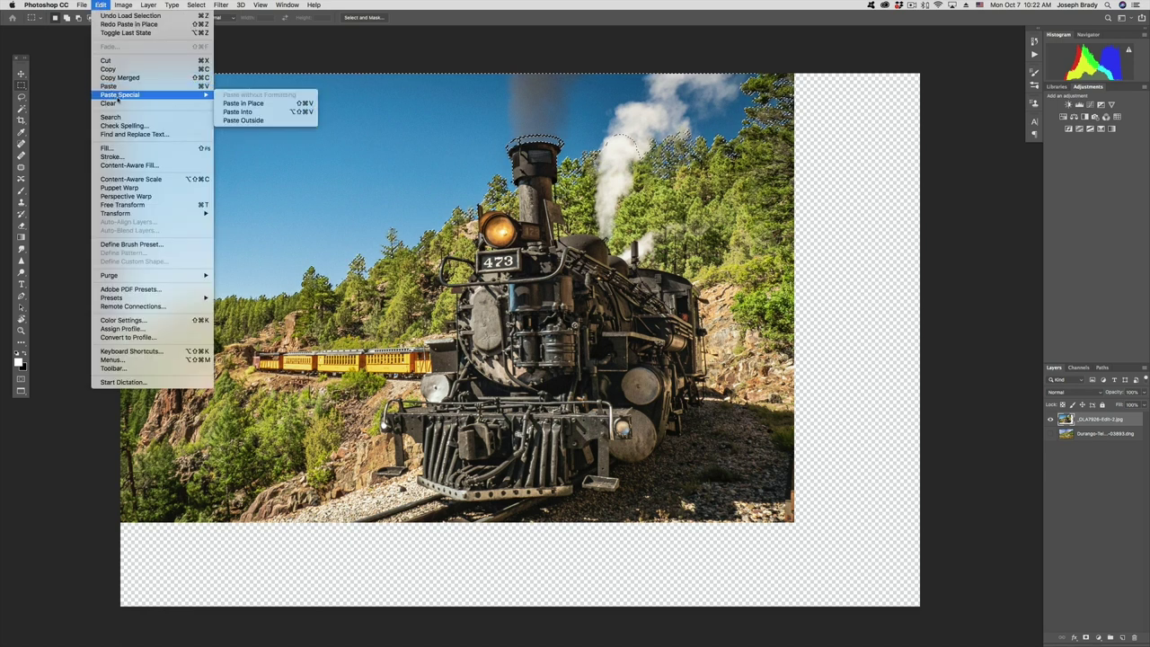
click(242, 112)
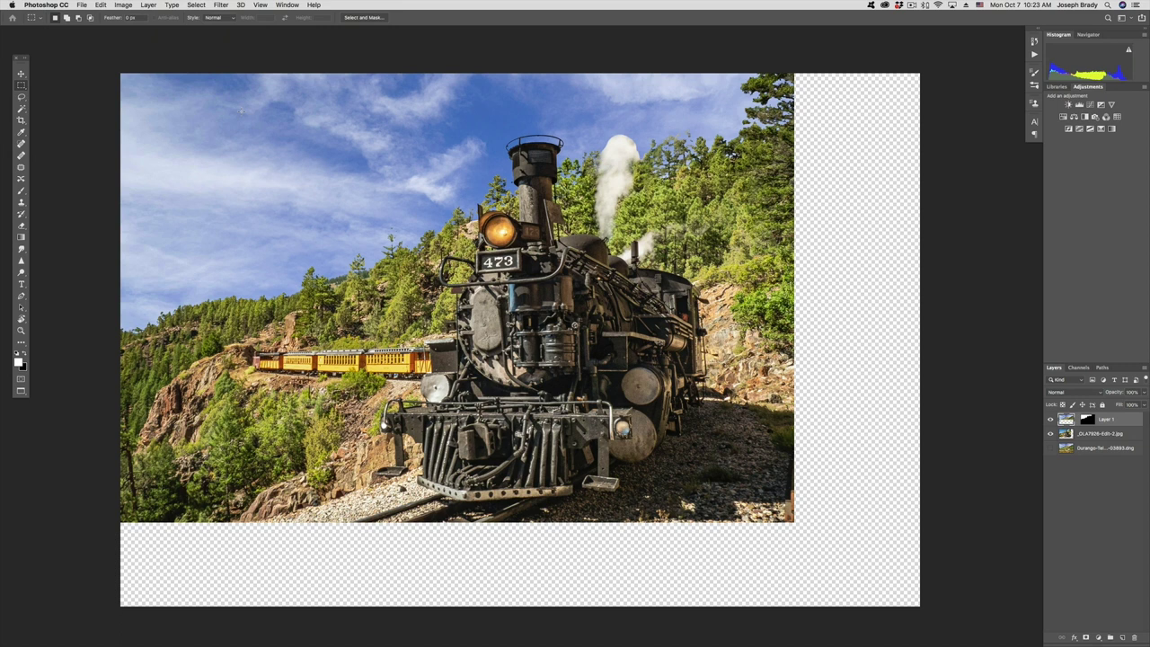
Step: Move the pasted cloudy sky into place, then free-transform it larger and taller and commit
click(20, 74)
drag(388, 196, 300, 217)
drag(300, 229, 302, 231)
key(ctrl+t)
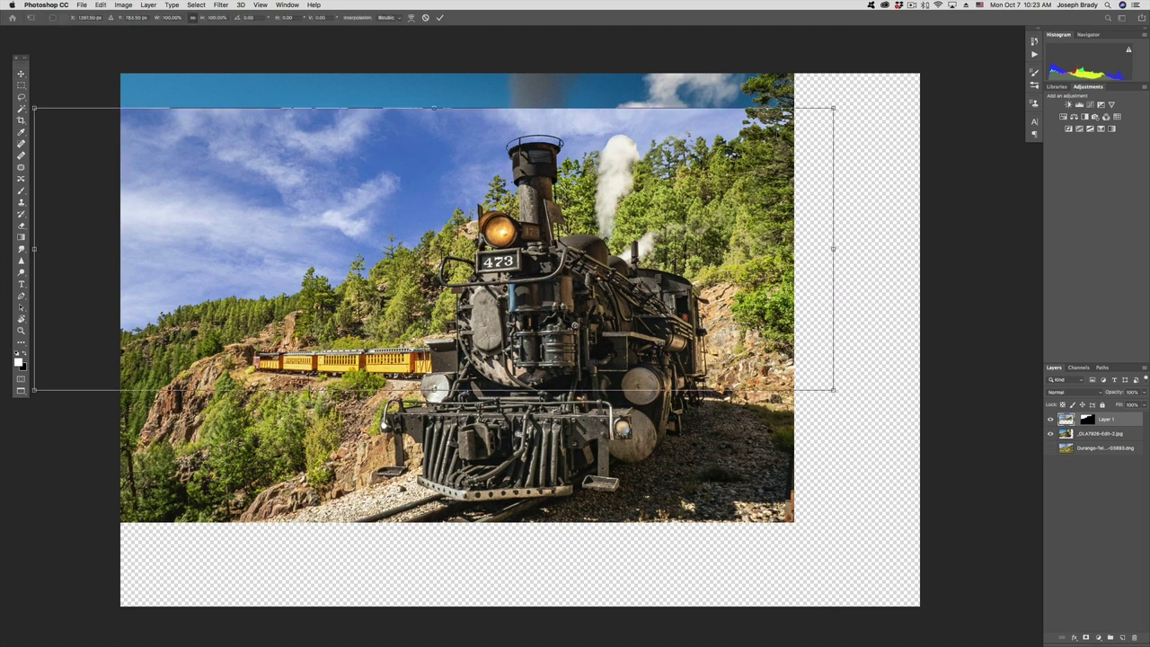
drag(833, 109, 868, 96)
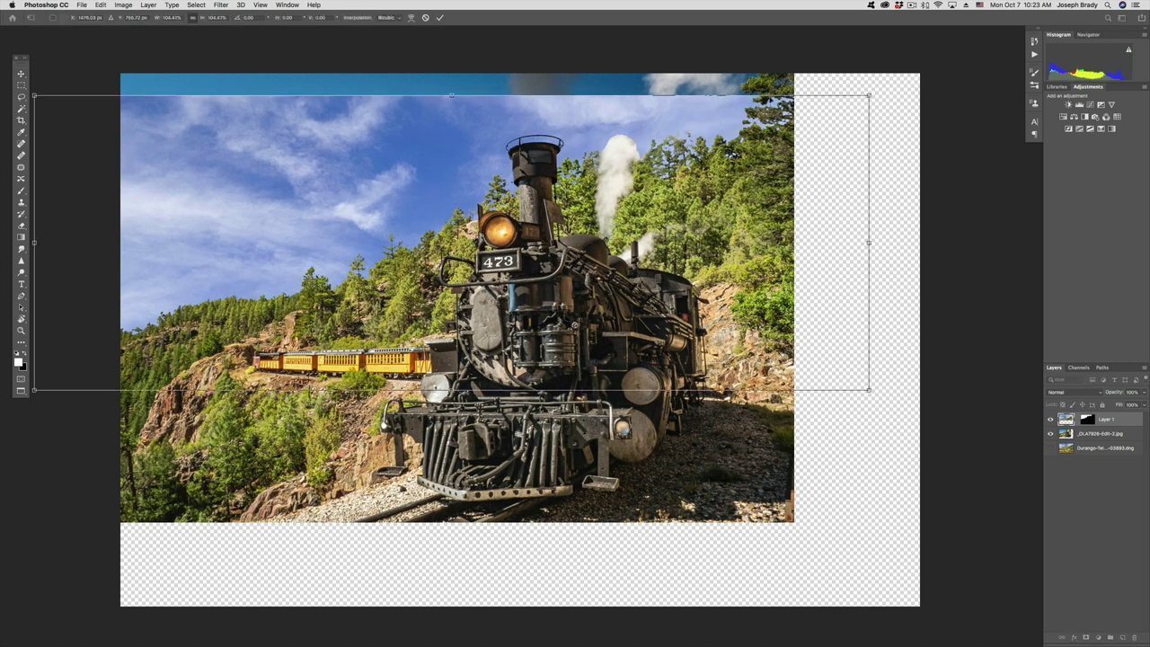
drag(451, 96, 451, 70)
drag(656, 168, 689, 160)
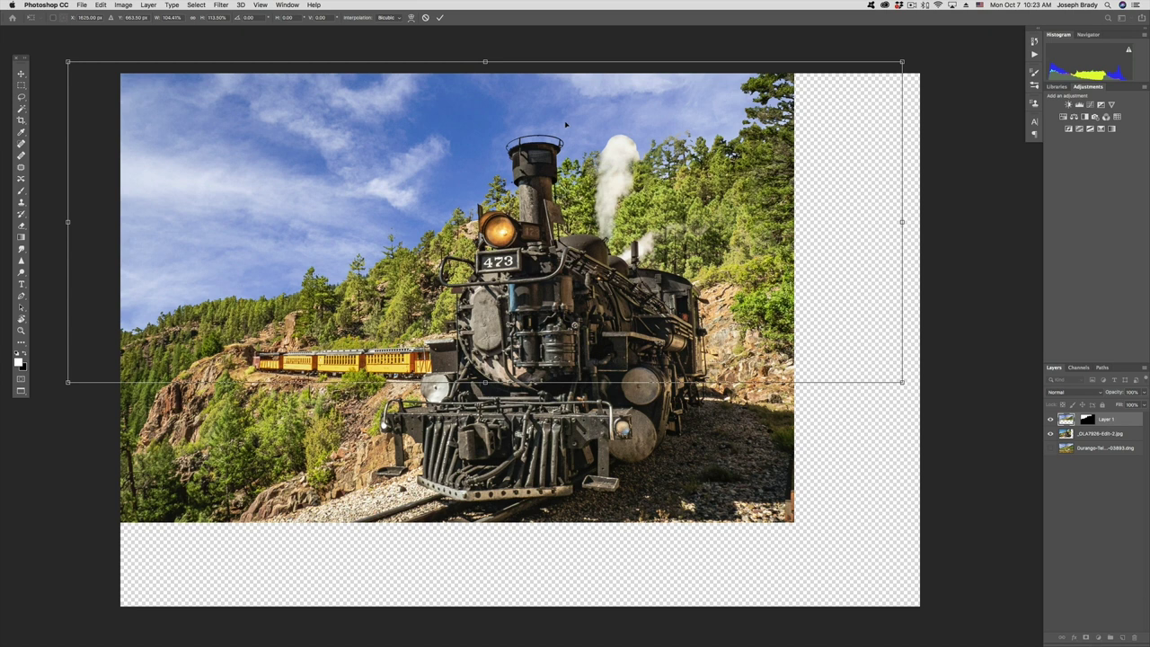
drag(567, 125, 561, 124)
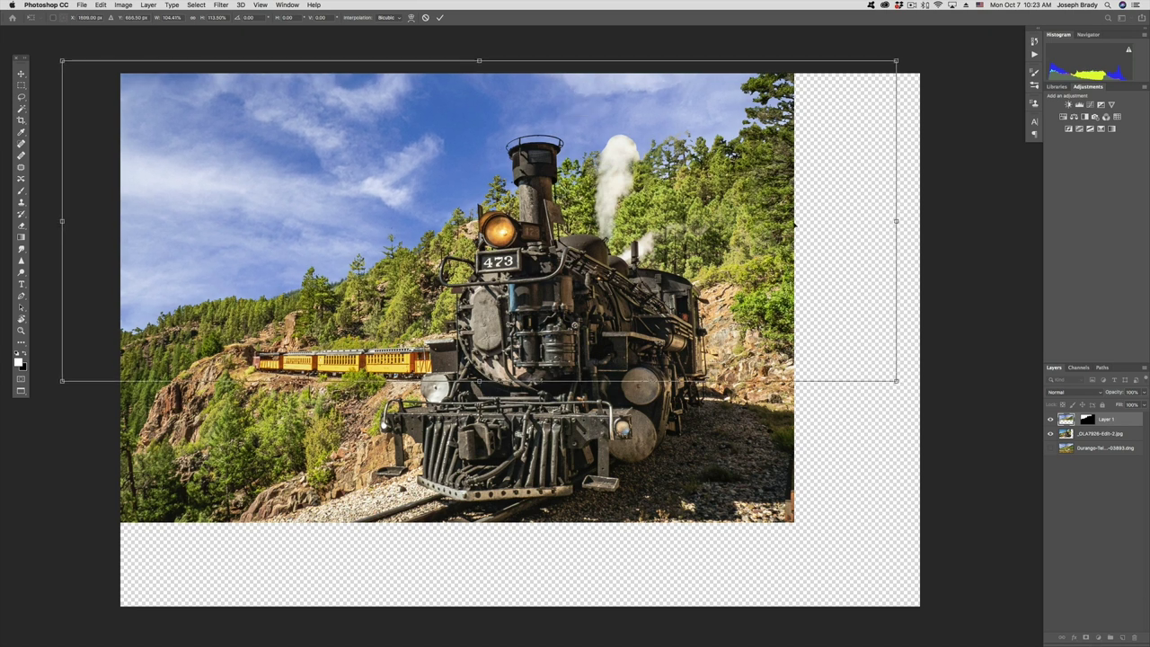
key(Return)
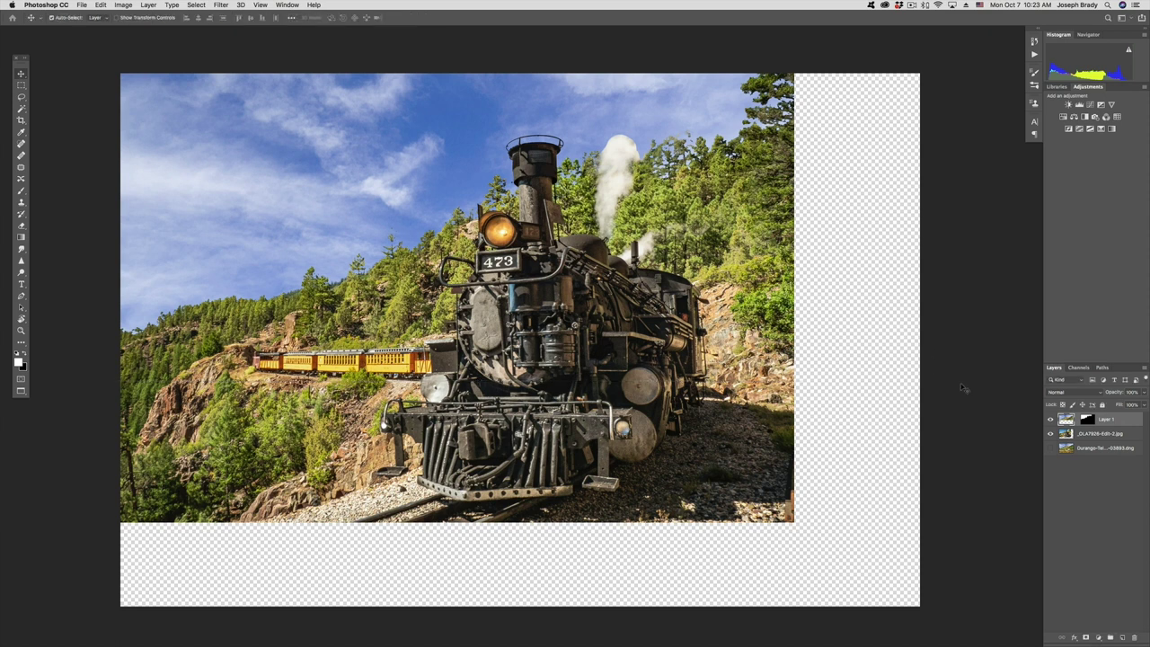
Step: Toggle Layer 1 to compare, lower its opacity, and display its black-and-white sky mask
click(1052, 421)
click(1051, 421)
click(1144, 393)
click(1121, 405)
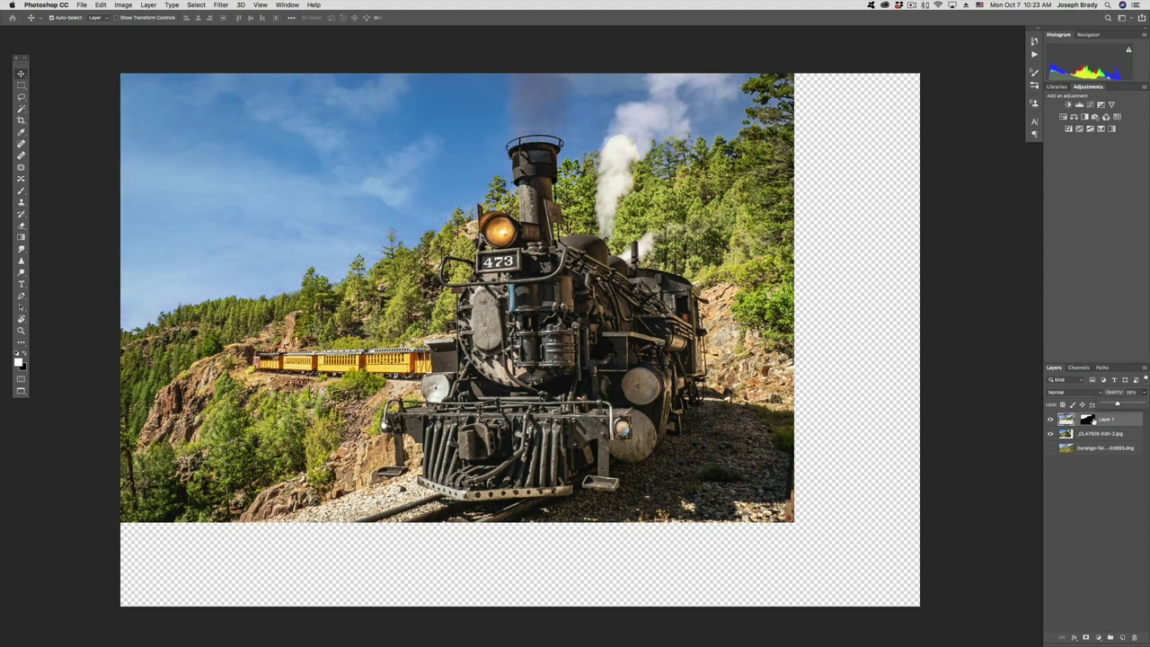
alt+click(1088, 420)
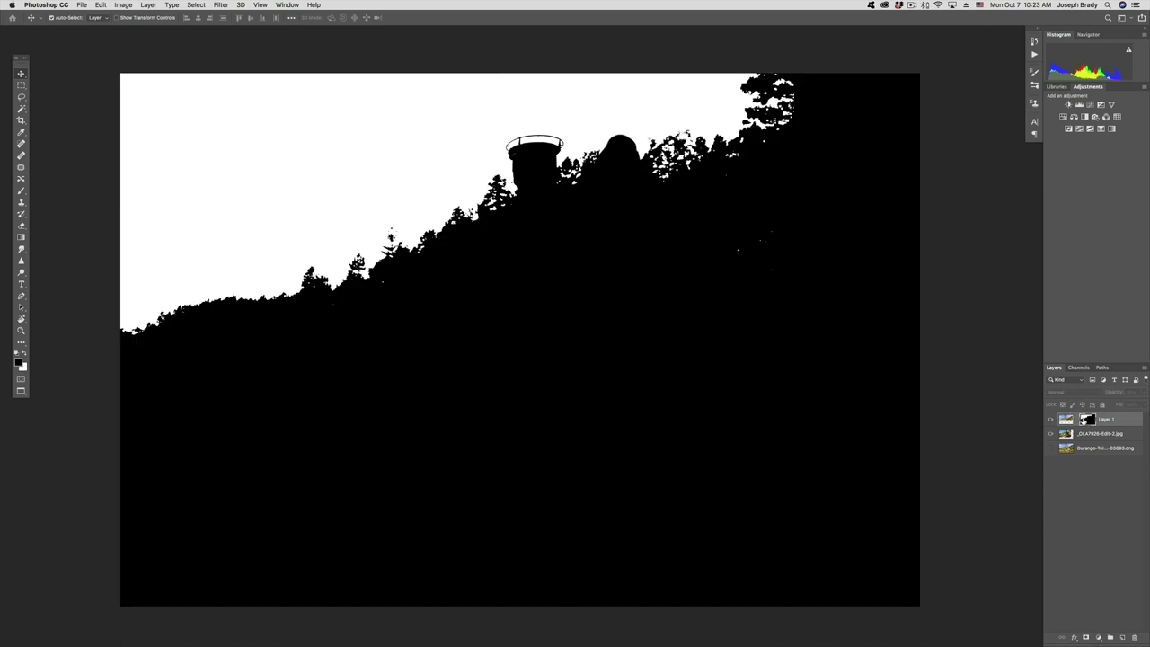
key(b)
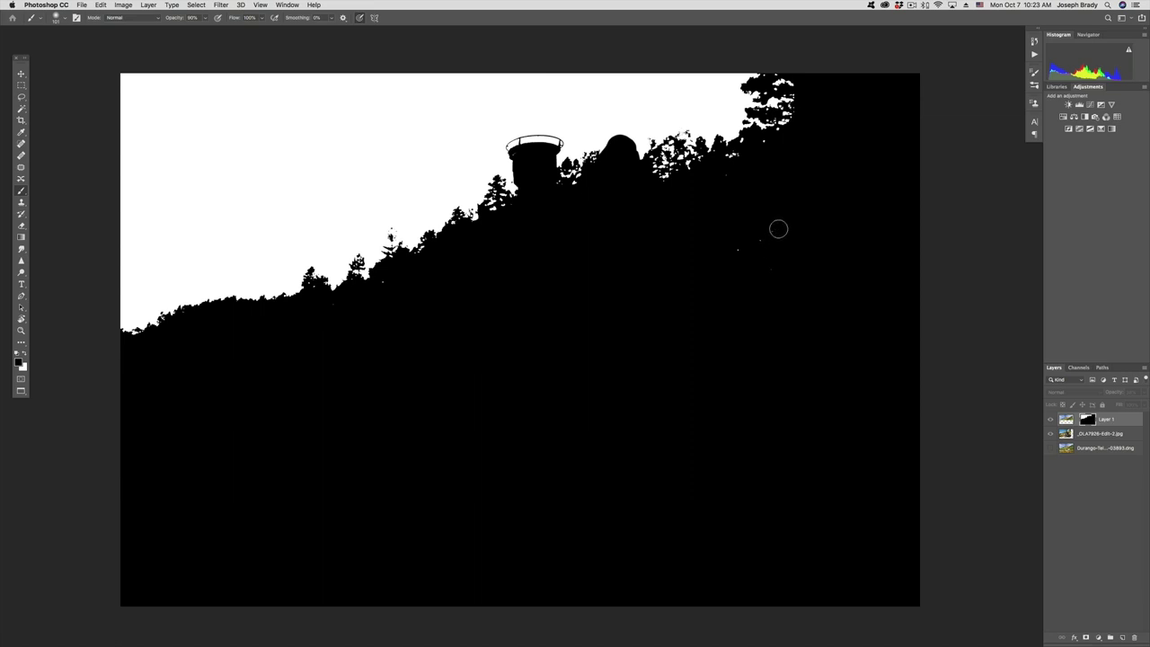
Step: Paint black over the mask's white specks and brush the smokestack's smoke back at 50%, checking the mask
drag(737, 248, 772, 269)
alt+click(1082, 424)
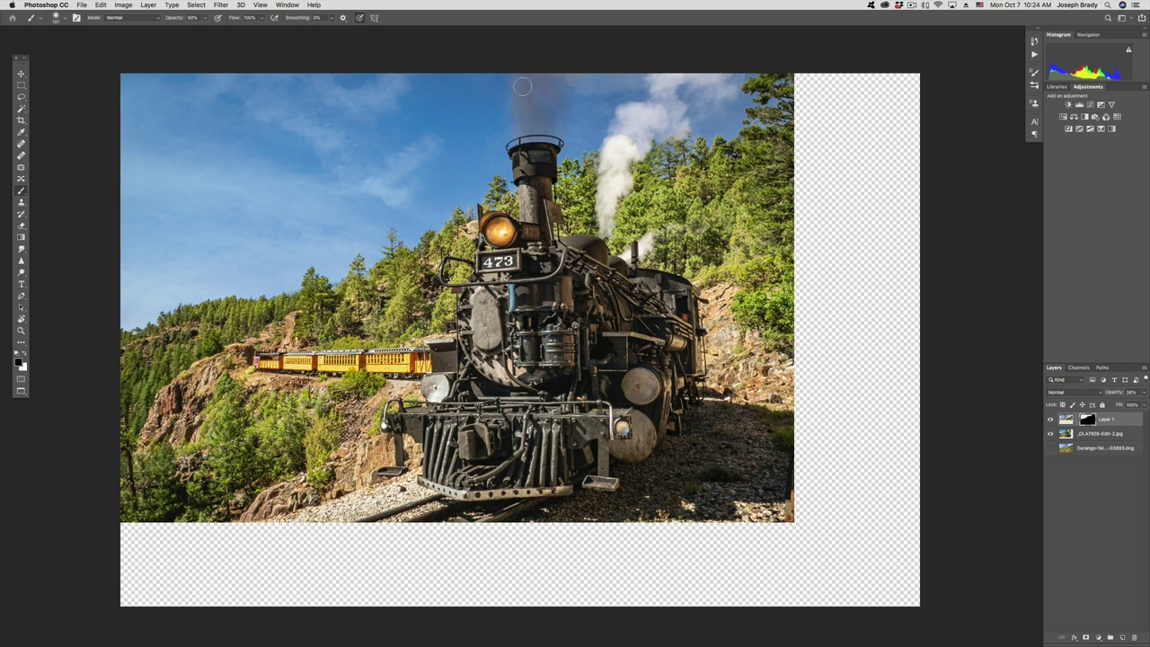
drag(522, 86, 547, 108)
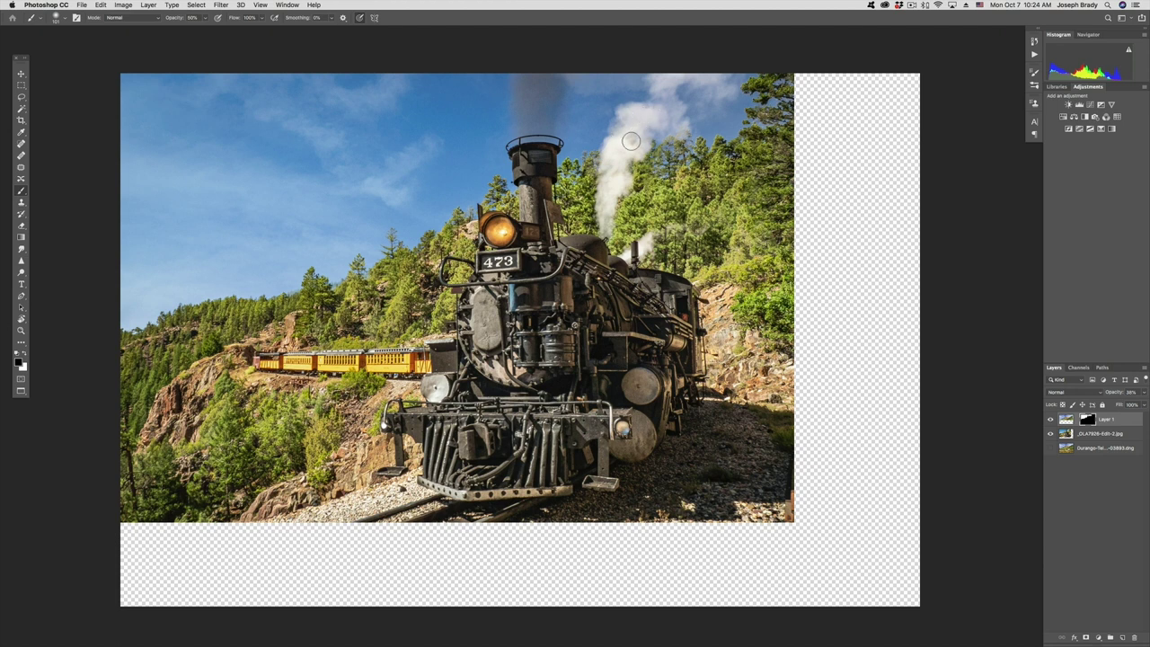
drag(657, 98, 705, 89)
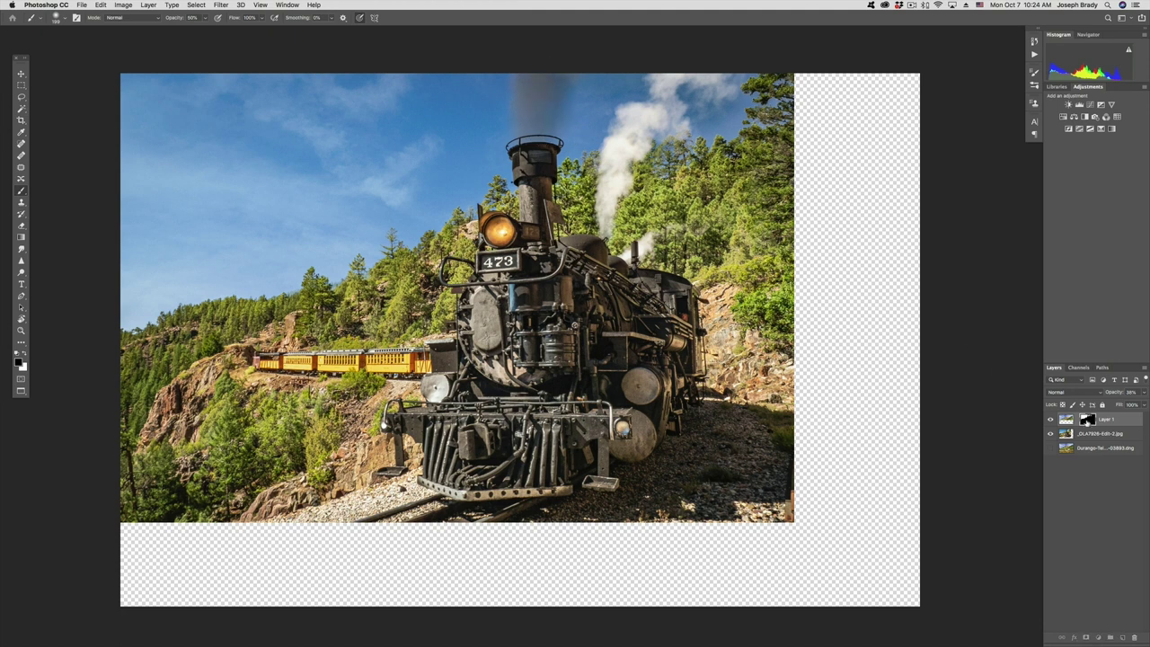
click(1144, 393)
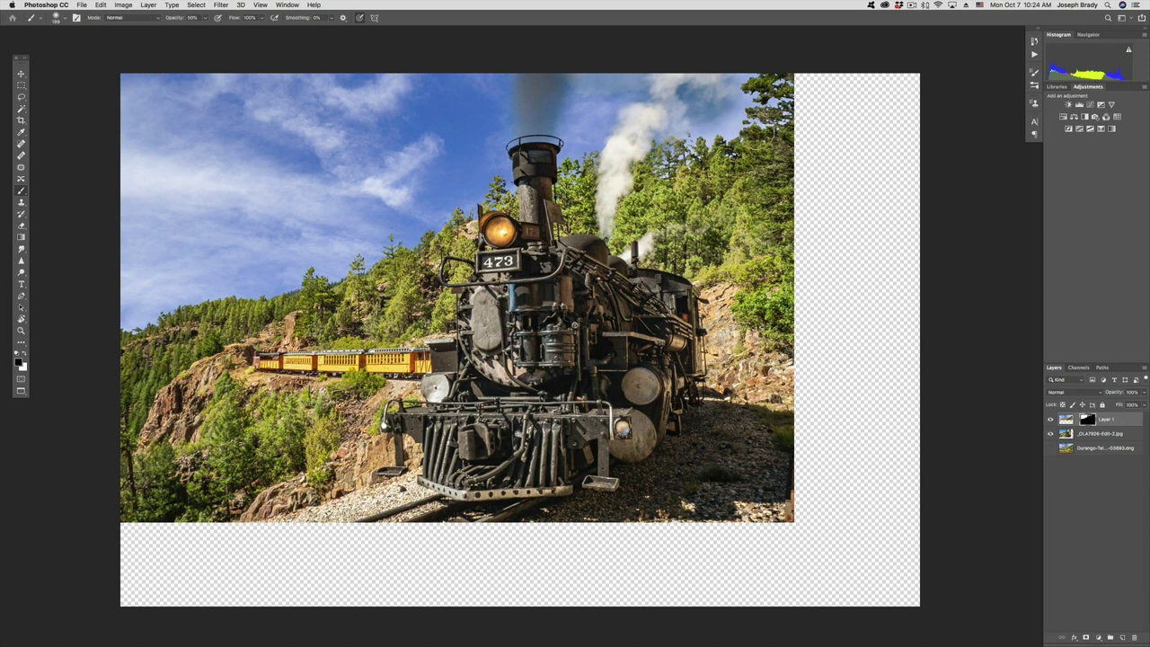
alt+click(1087, 420)
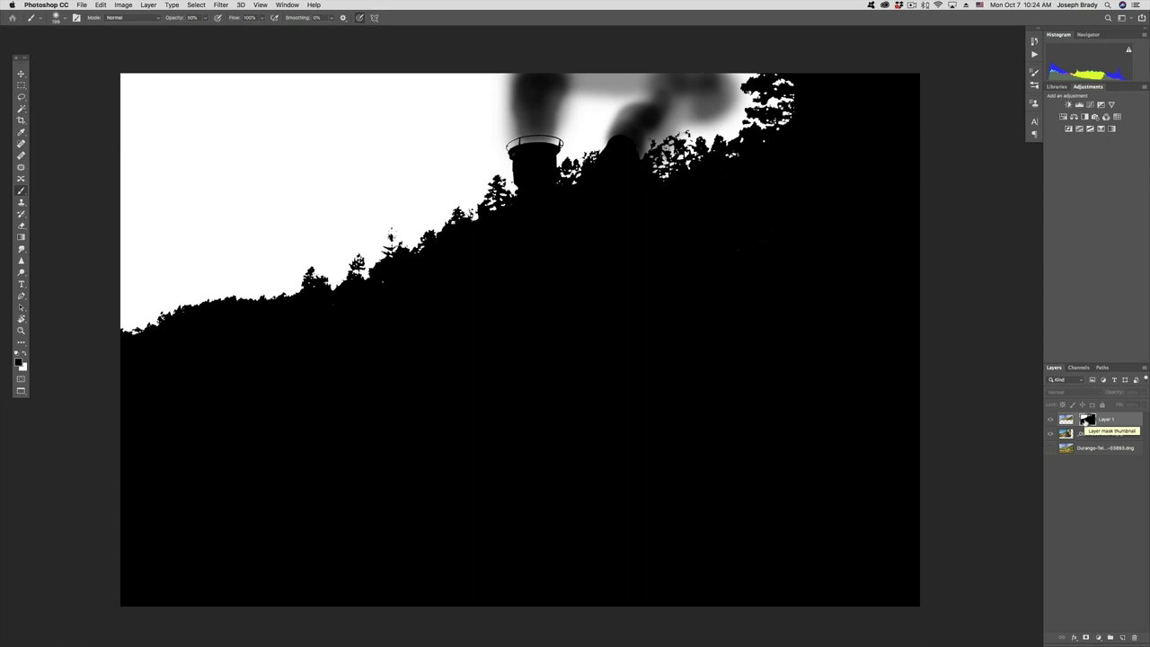
alt+click(1087, 420)
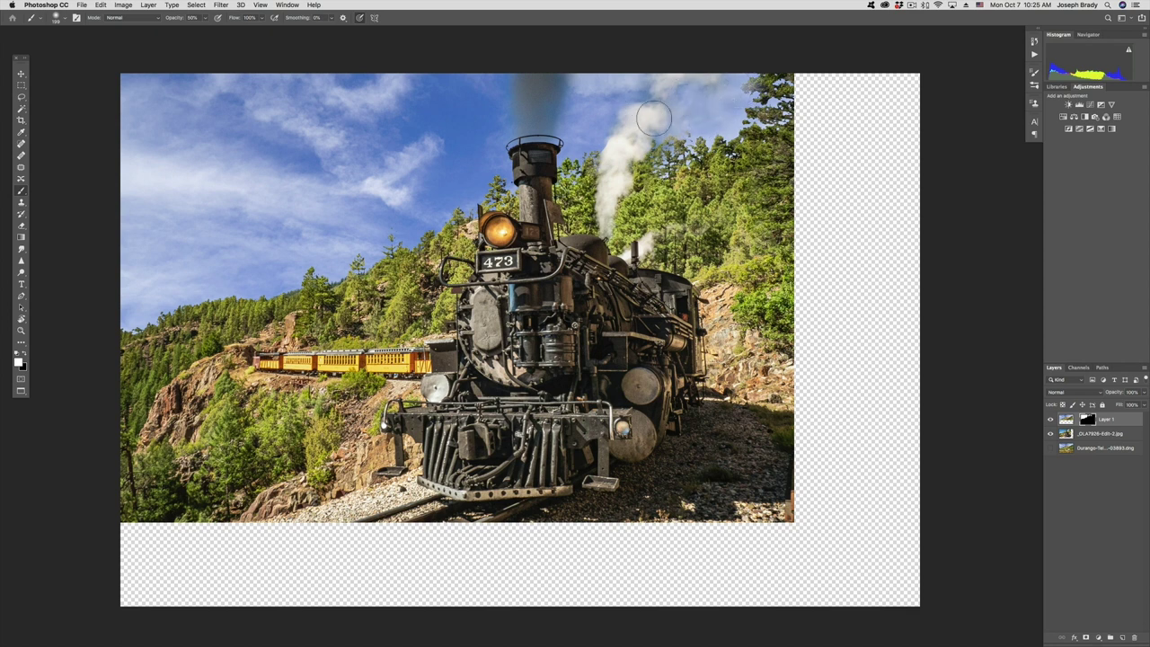
drag(697, 124, 669, 120)
key(z)
click(552, 114)
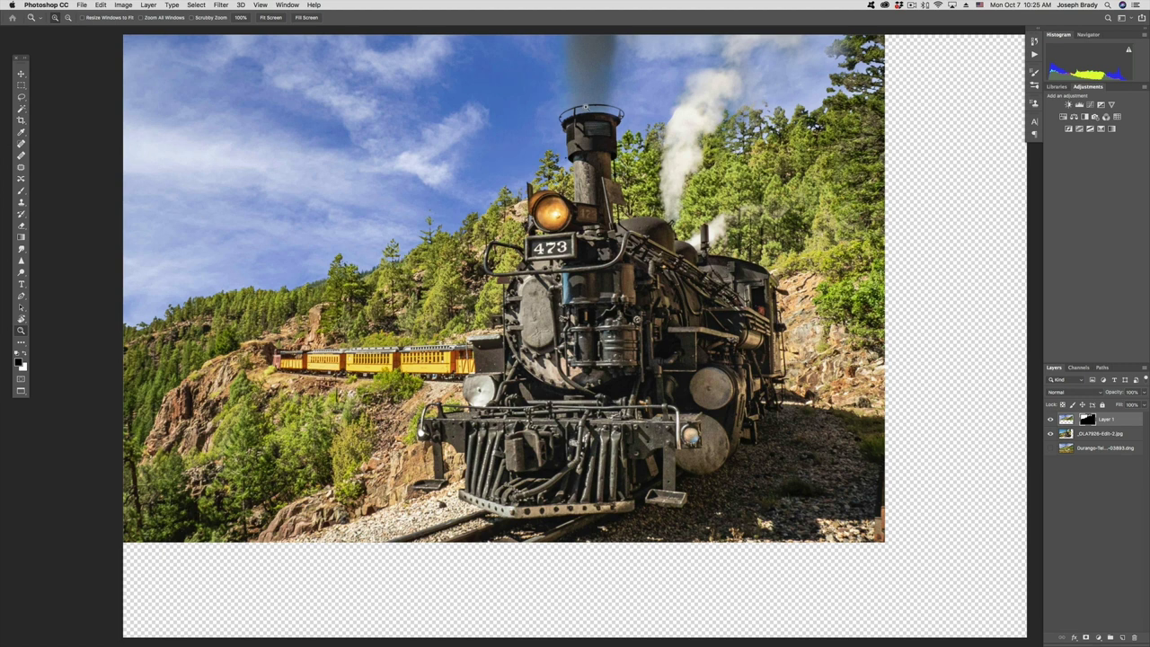
key(b)
mouse_move(592, 104)
mouse_down()
mouse_move(618, 20)
mouse_move(582, 98)
mouse_move(563, 44)
mouse_move(574, 74)
mouse_move(575, 32)
mouse_move(595, 96)
mouse_move(622, 32)
mouse_move(594, 103)
mouse_move(616, 64)
mouse_up()
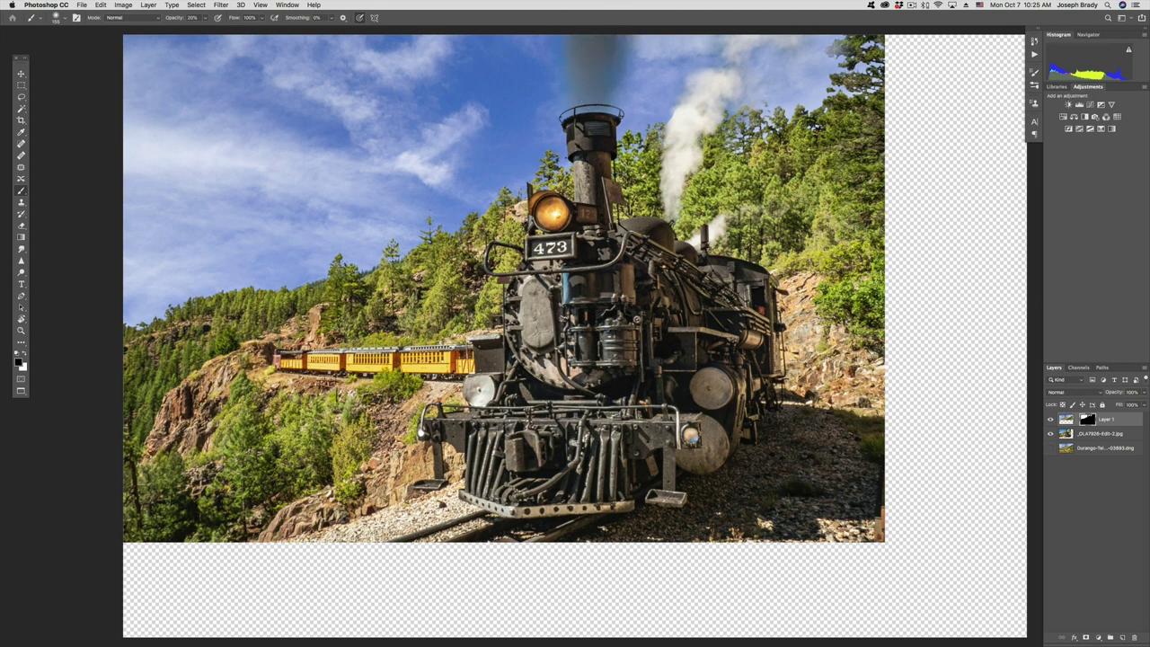
click(1052, 421)
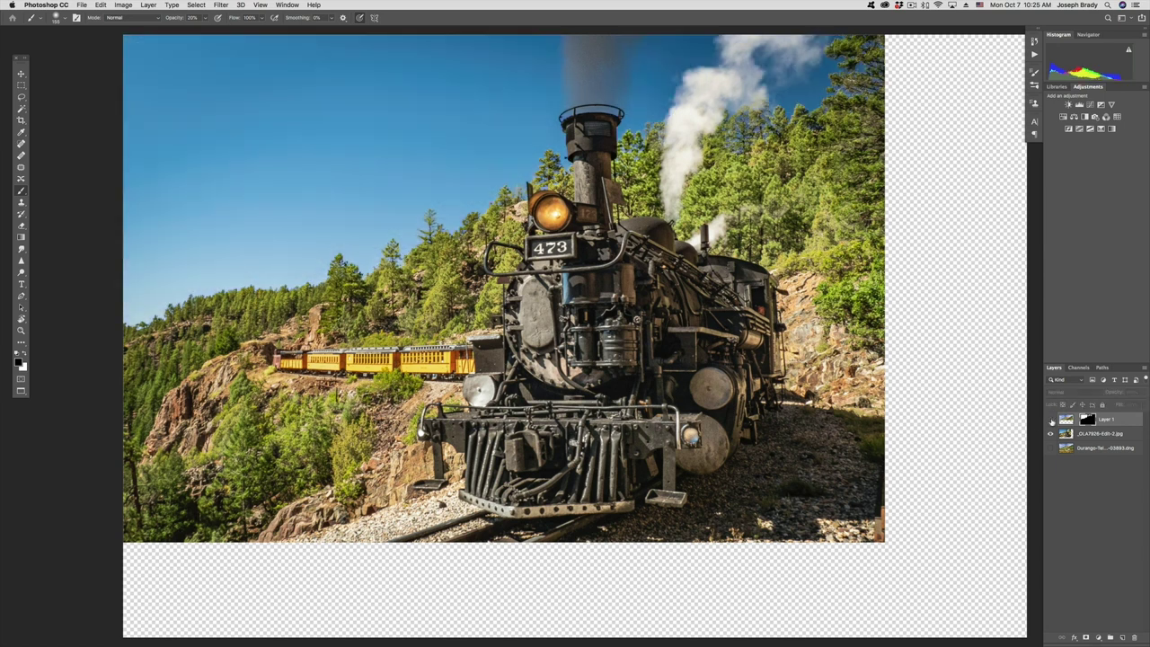
click(1052, 421)
click(1052, 420)
click(1052, 421)
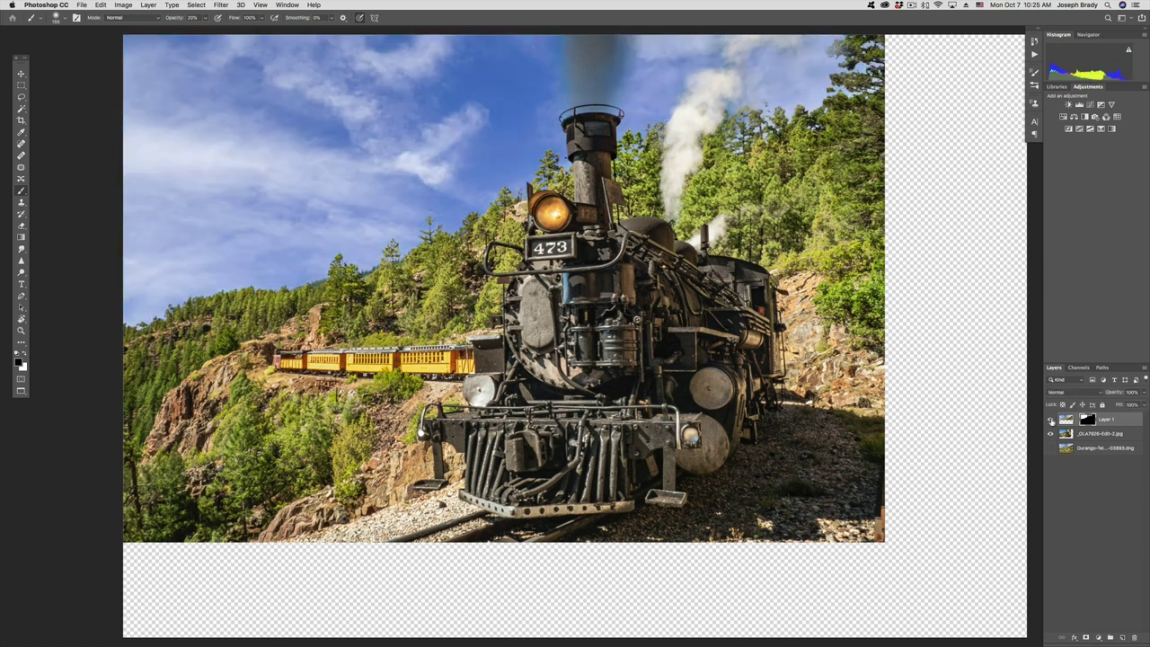
click(1051, 421)
click(1051, 421)
key(t)
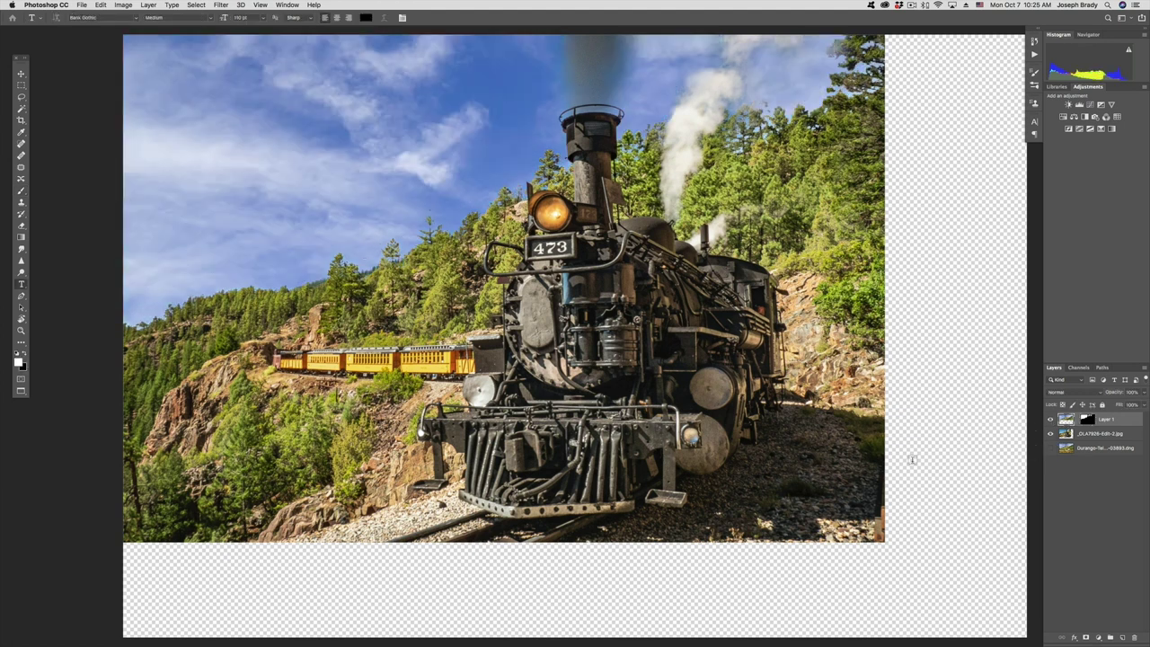
Step: Stretch Layer 1 to about 103% height, deselect, and duplicate it as Layer 1 copy
super+click(1067, 422)
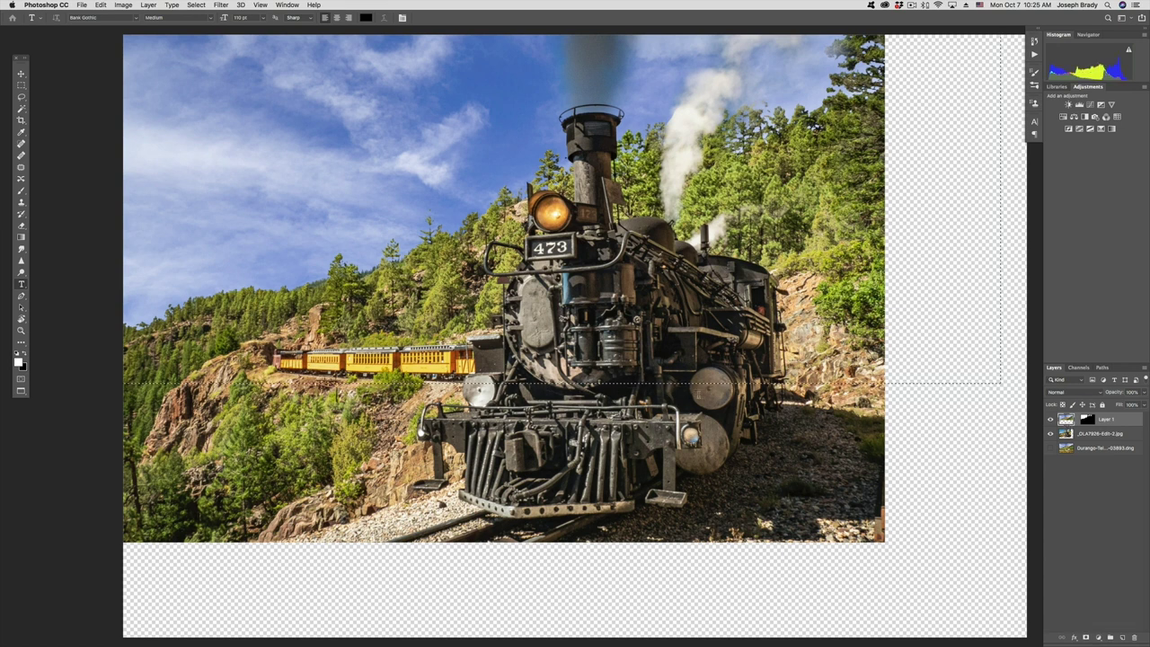
key(super+t)
drag(529, 384, 528, 402)
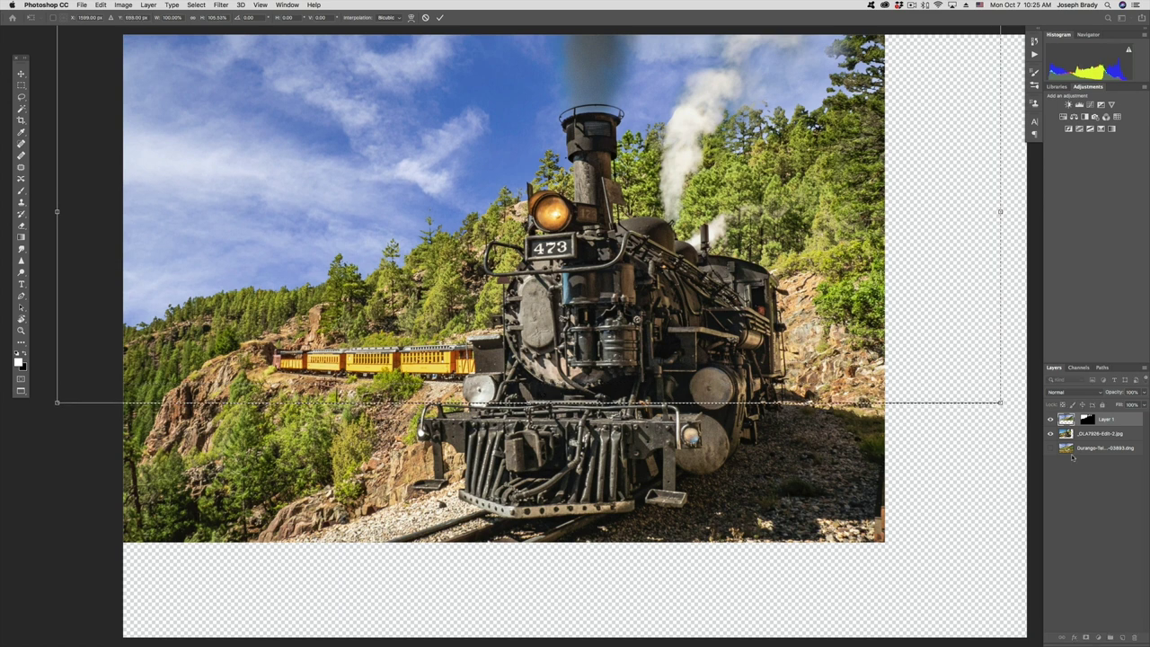
key(Return)
key(t)
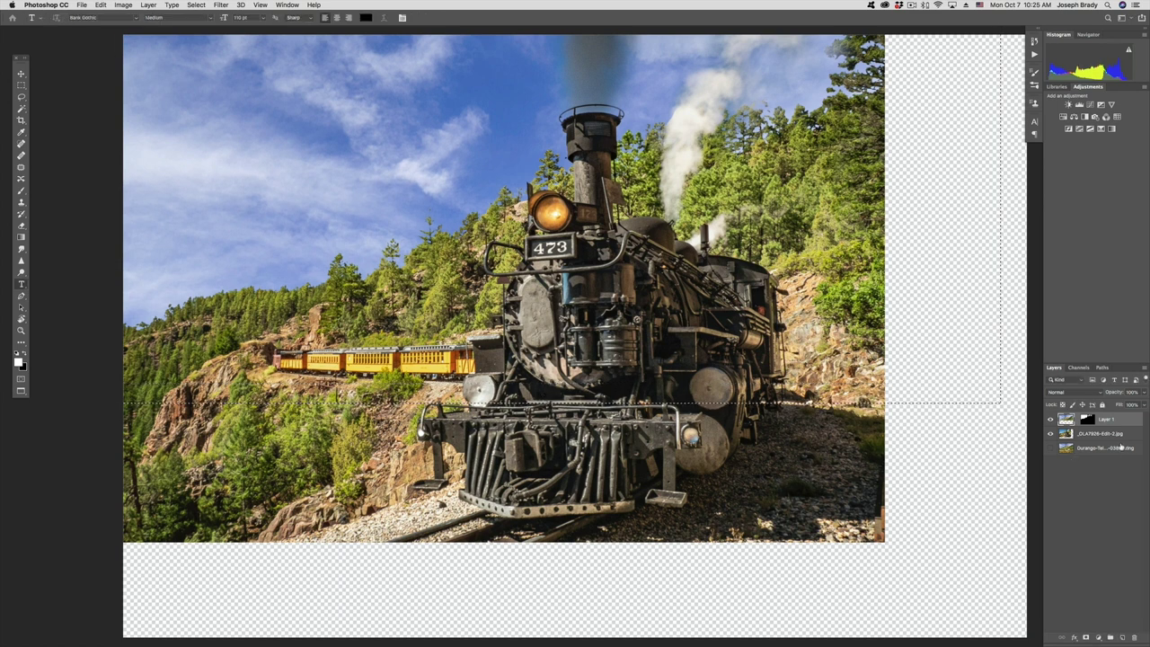
key(super+d)
key(super+j)
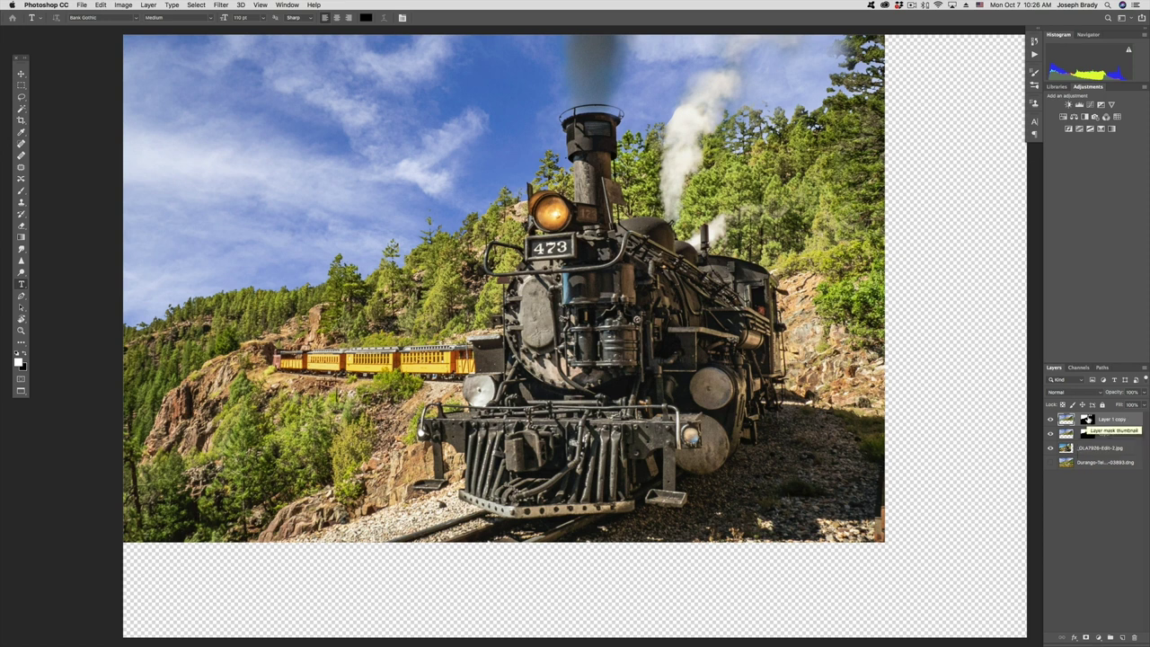
alt+click(1088, 420)
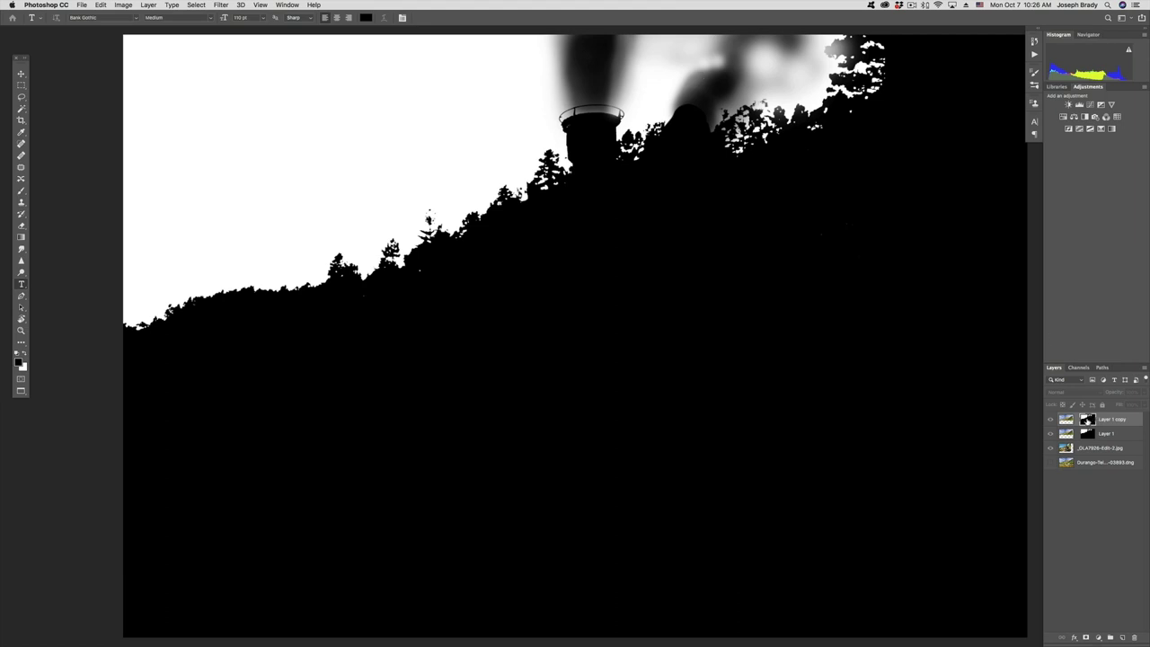
Step: Return to the composite, make white the brush colour, and lower Layer 1 copy's opacity
alt+click(1081, 421)
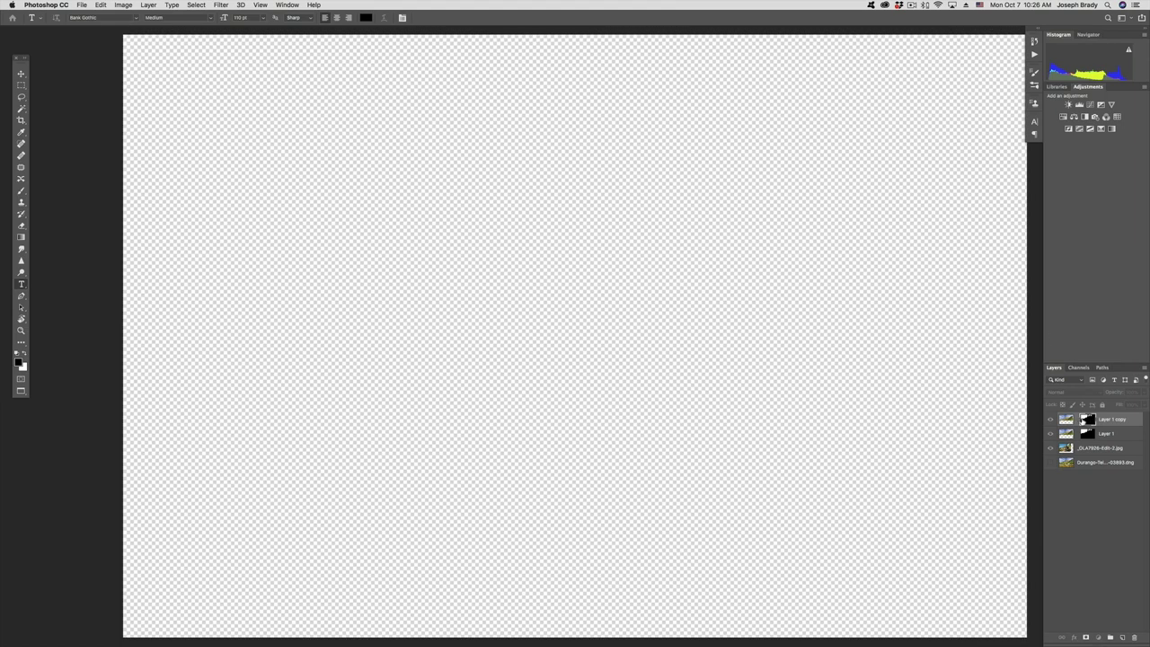
click(1086, 421)
key(b)
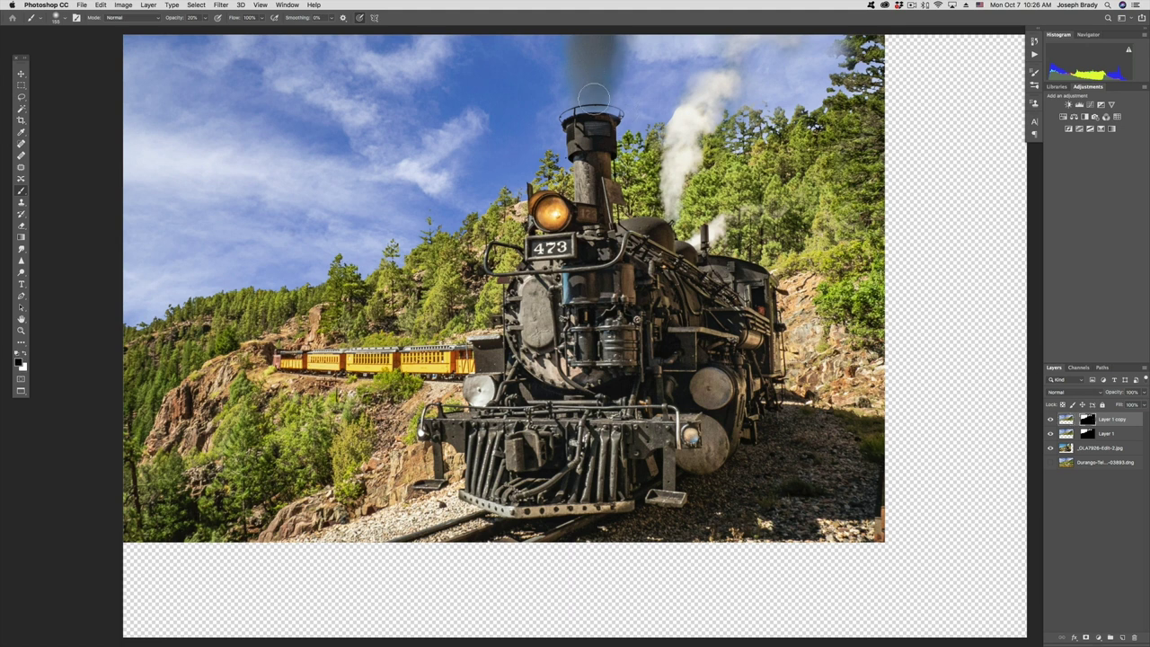
key(x)
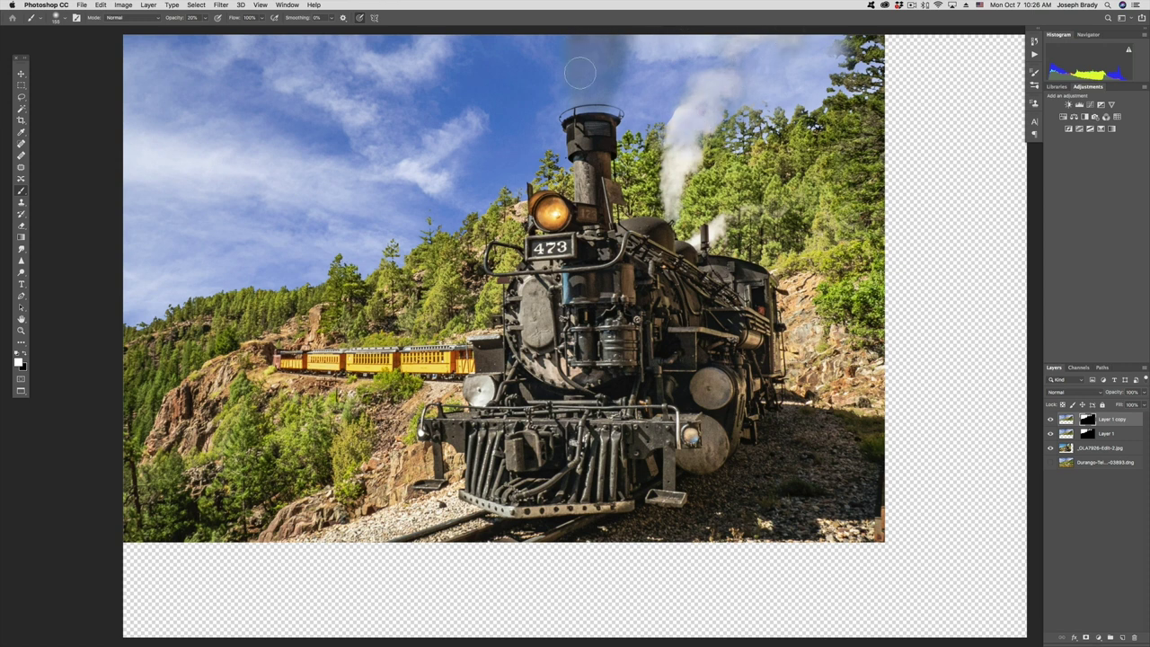
click(1145, 393)
drag(1121, 407, 1116, 405)
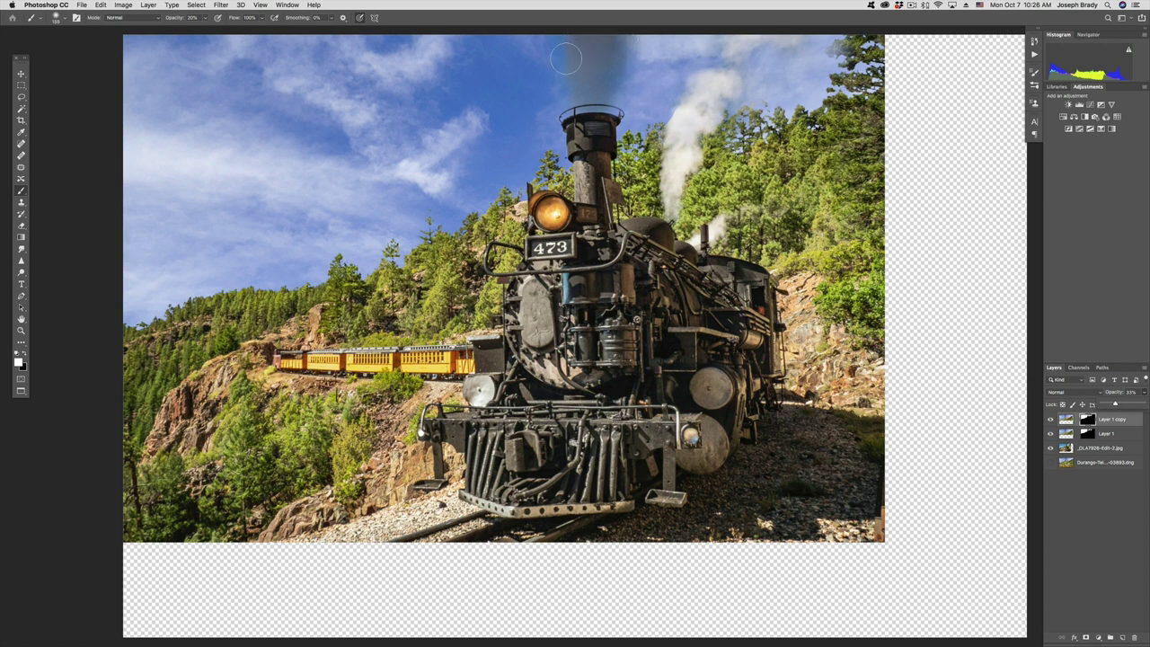
Step: Toggle both sky layers' visibility to compare the blended clouds
mouse_move(1053, 419)
mouse_down()
mouse_move(1052, 434)
mouse_move(1051, 421)
mouse_up()
mouse_move(1051, 419)
mouse_down()
mouse_move(1050, 434)
mouse_move(1050, 420)
mouse_up()
drag(1050, 418, 1050, 439)
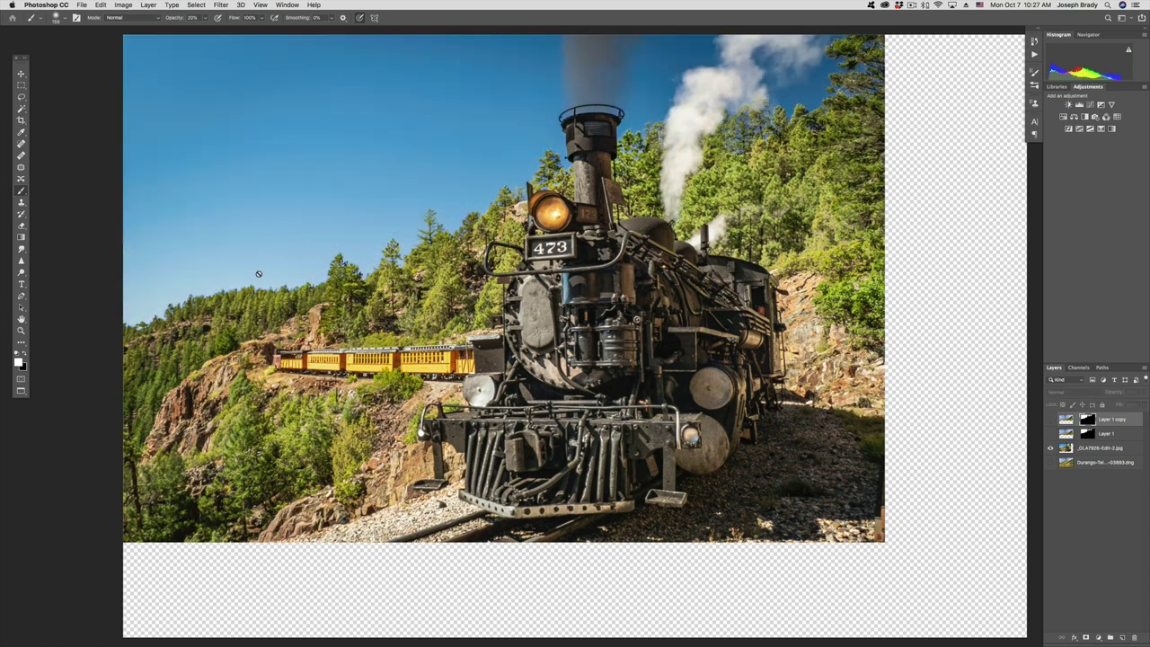
drag(1052, 439, 1050, 416)
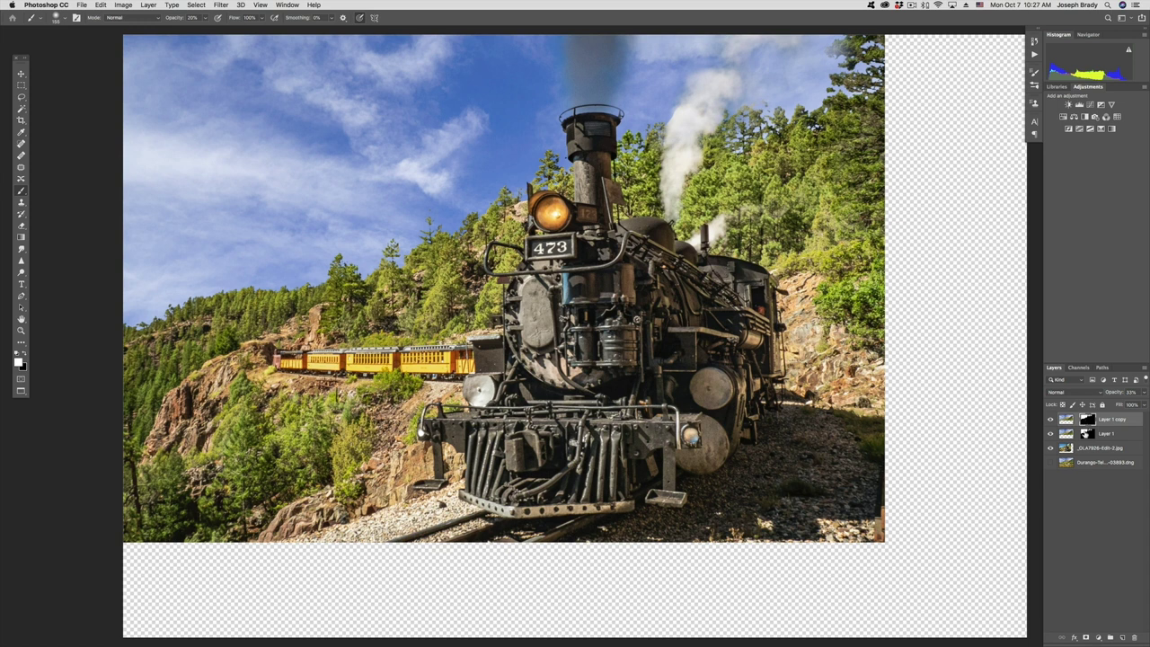
Step: Check the copy's mask, merge both sky layers via Merge Layers, and add a white layer mask
shift+click(1087, 421)
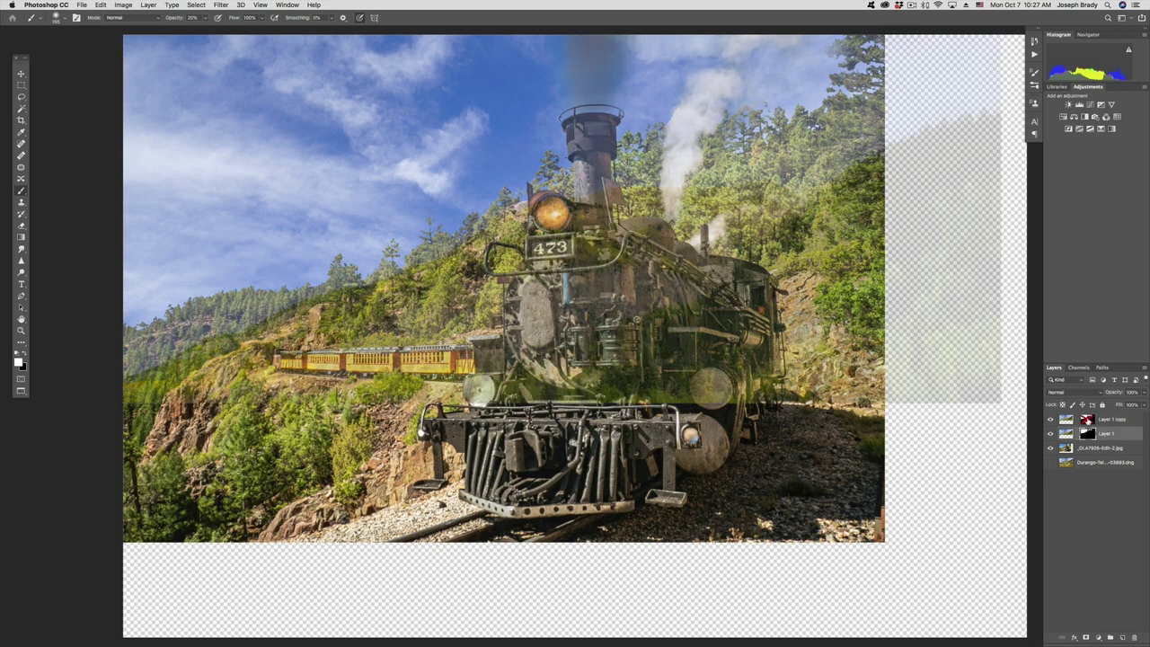
shift+click(1087, 421)
click(1065, 420)
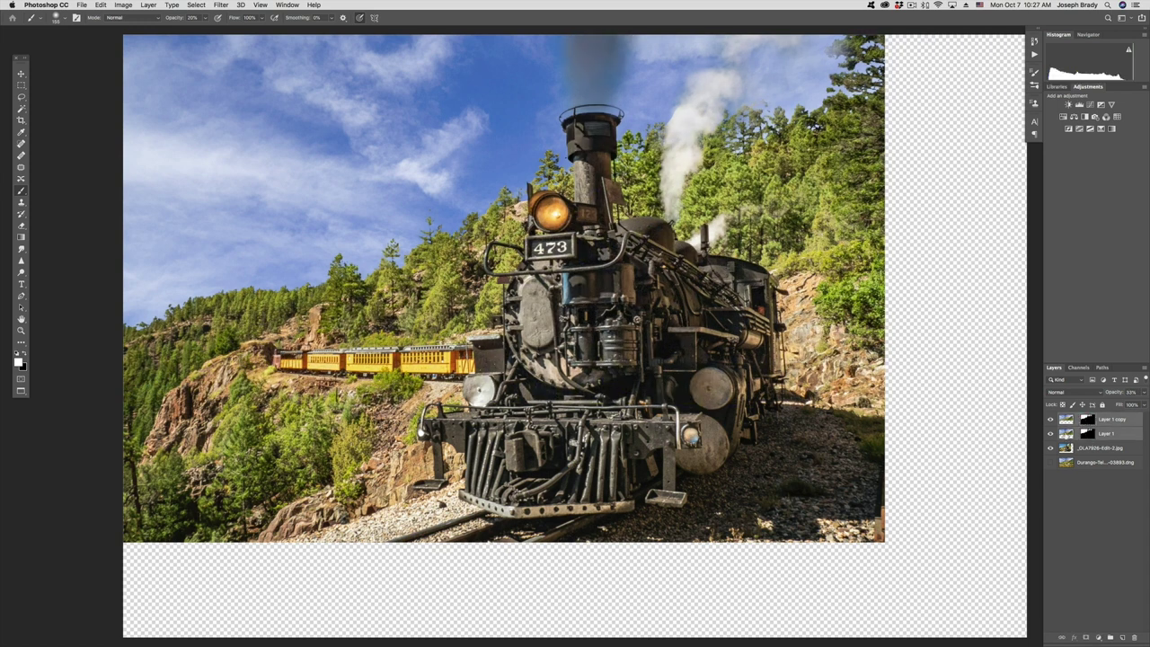
click(1143, 367)
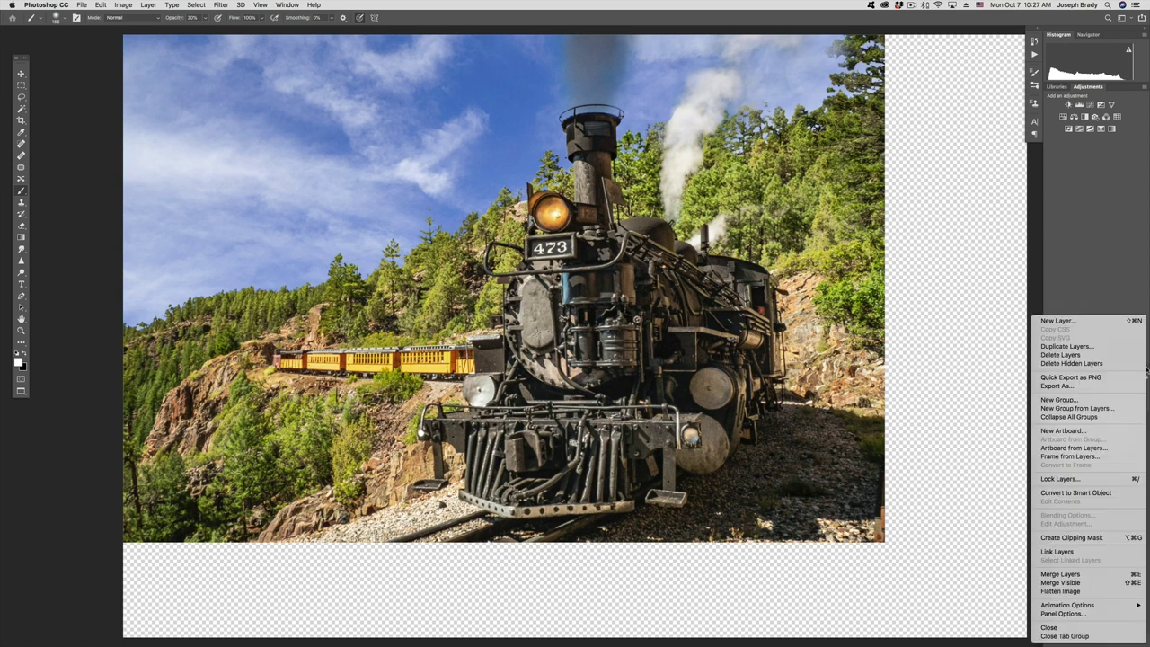
click(1094, 575)
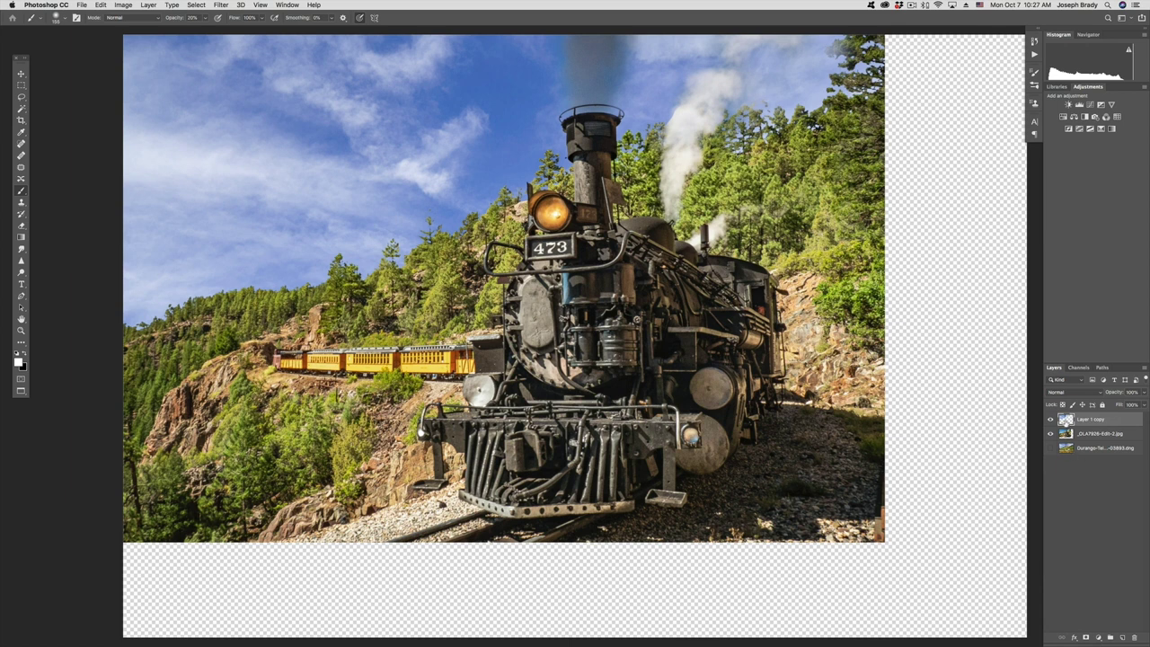
click(1086, 638)
Step: With black as foreground, draw a mask gradient on Layer 1 copy from the trees into the sky
key(g)
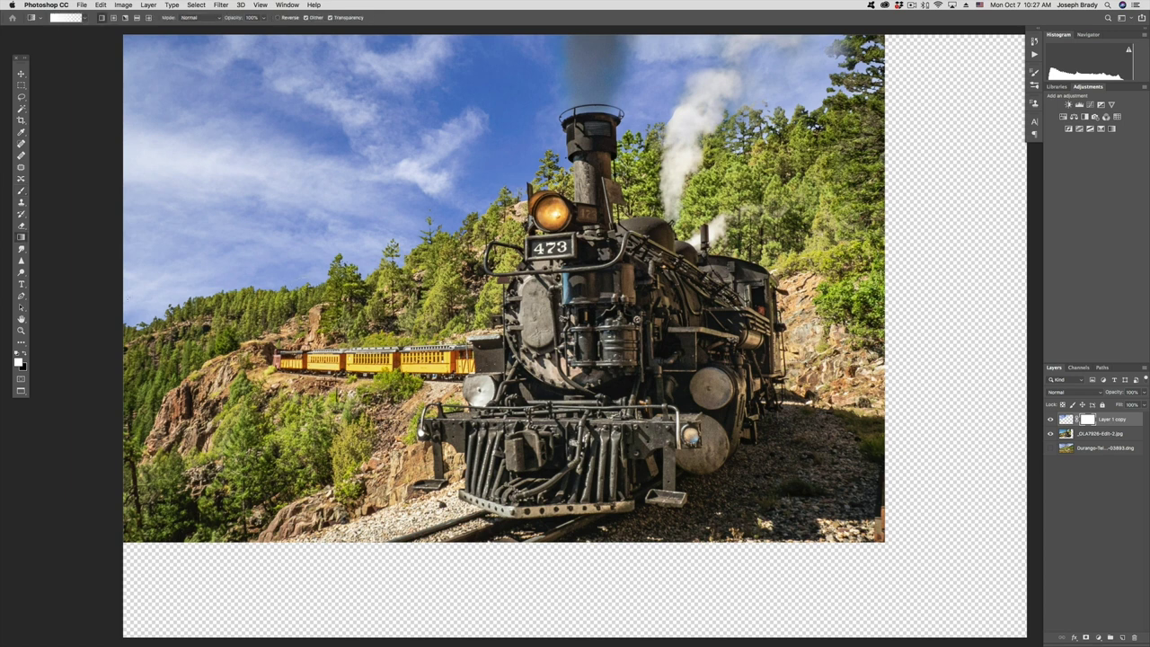
click(24, 354)
click(86, 18)
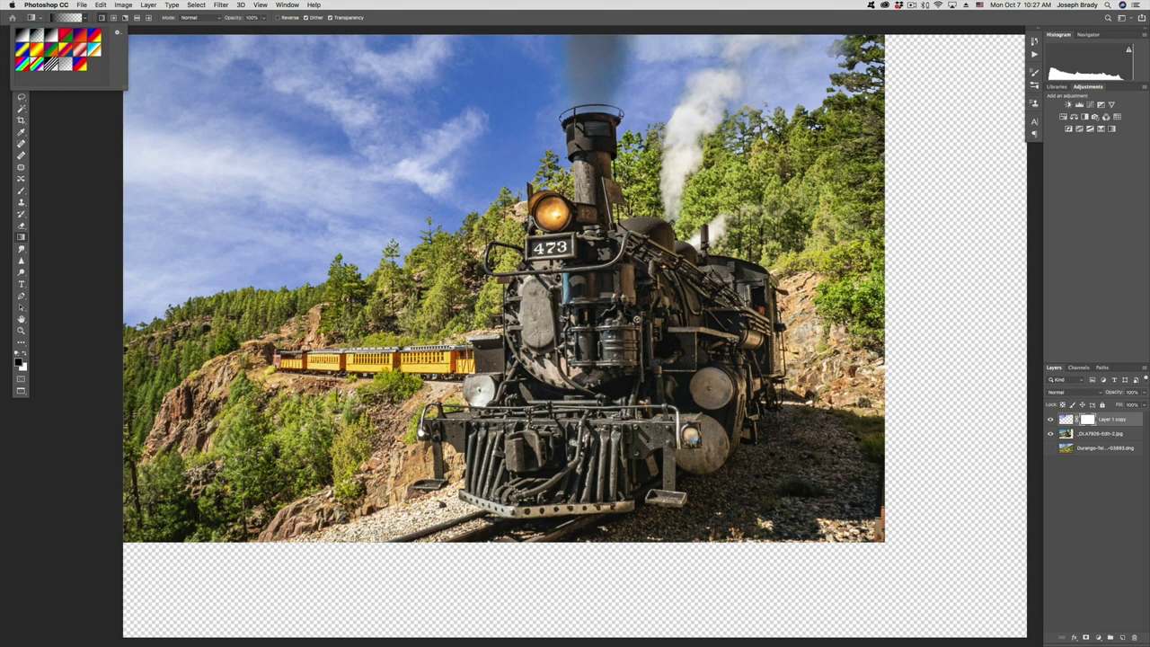
key(Return)
drag(402, 299, 378, 212)
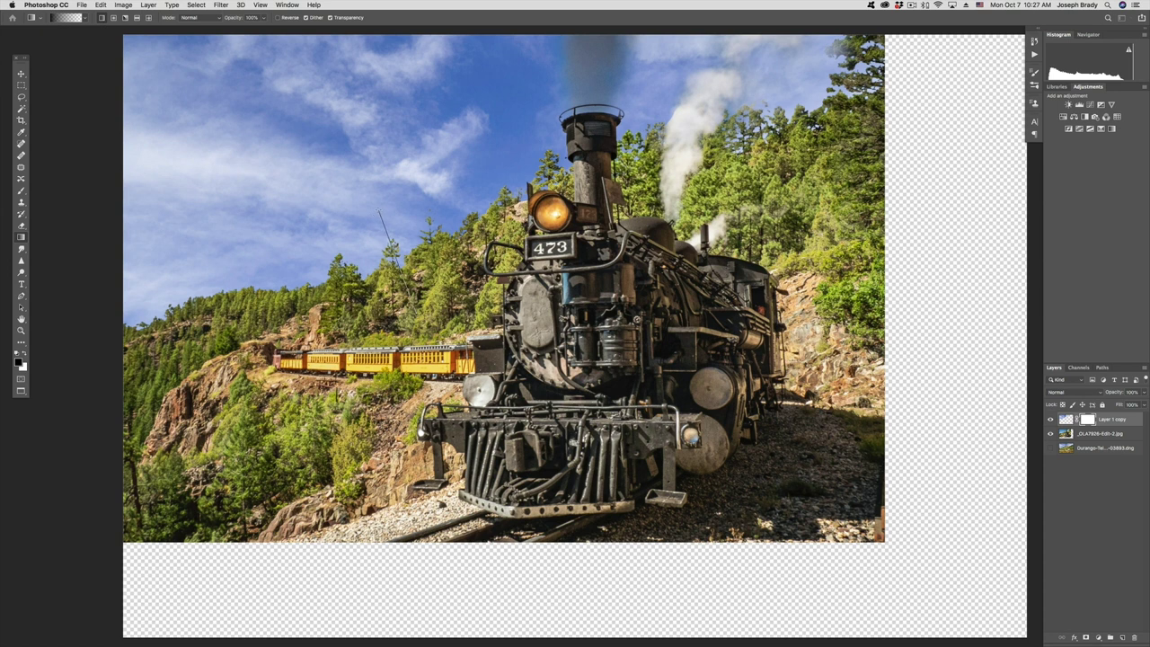
drag(378, 210, 382, 212)
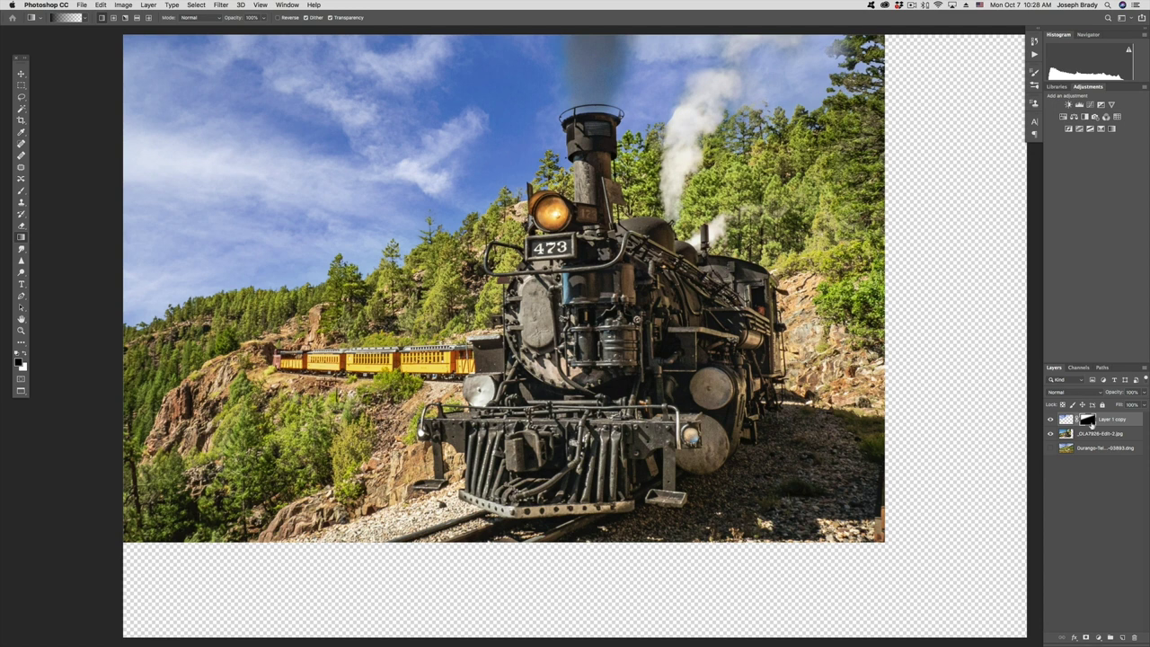
Step: View the mask alone and redraw the gradient diagonally toward the upper left
alt+click(1088, 420)
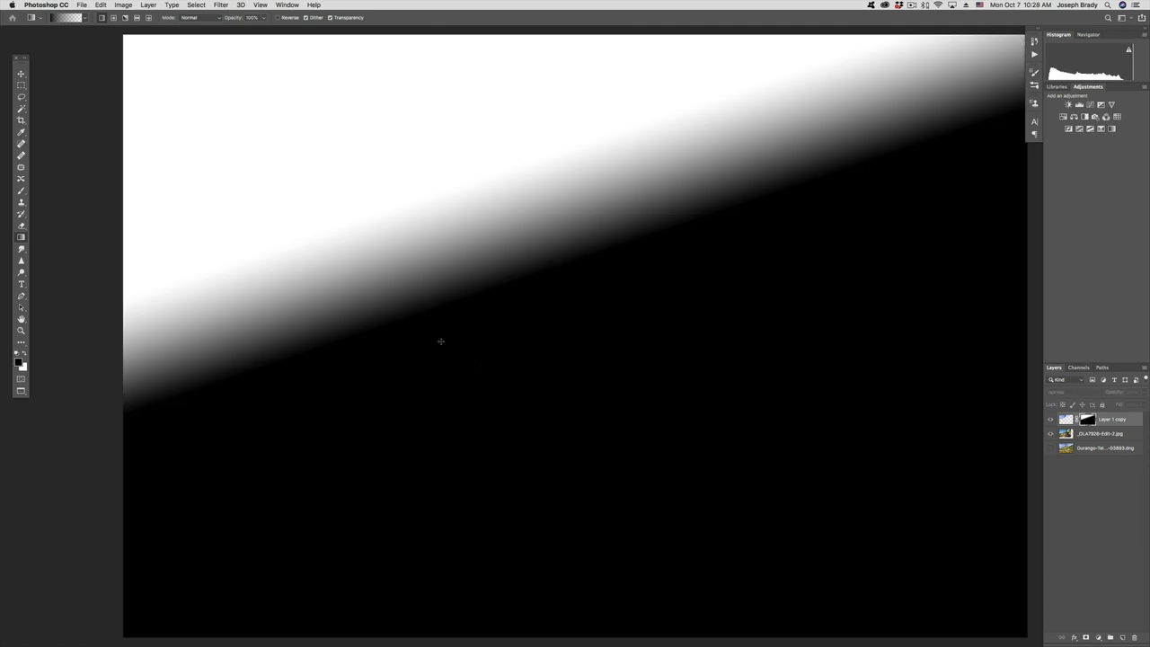
drag(405, 342, 355, 206)
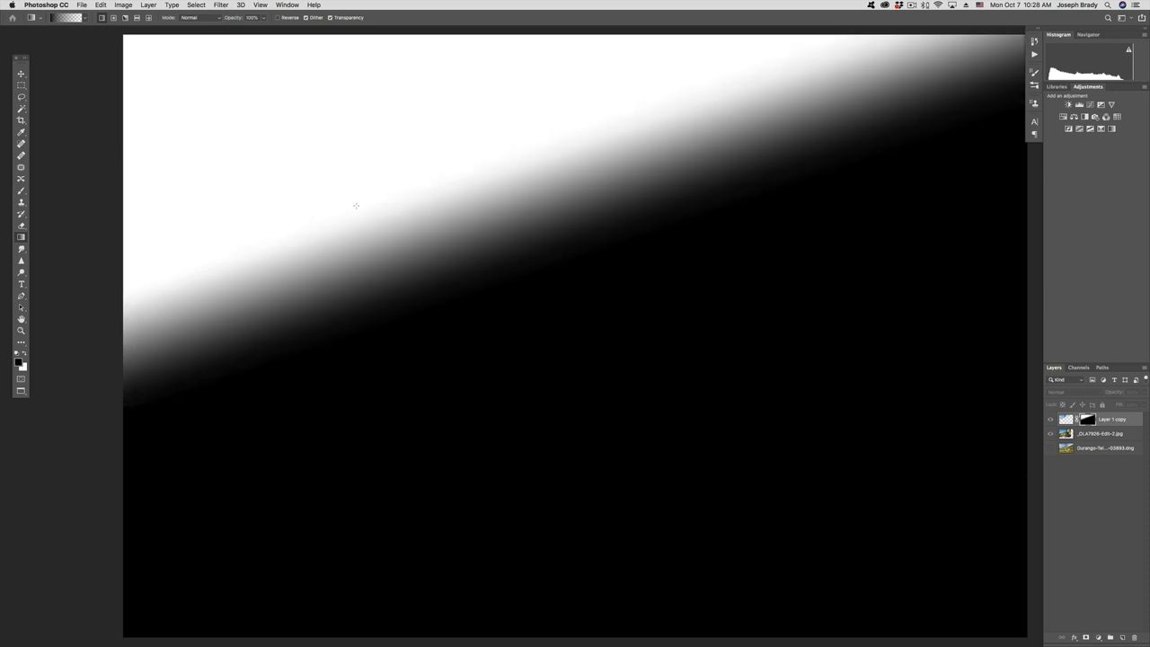
click(1067, 420)
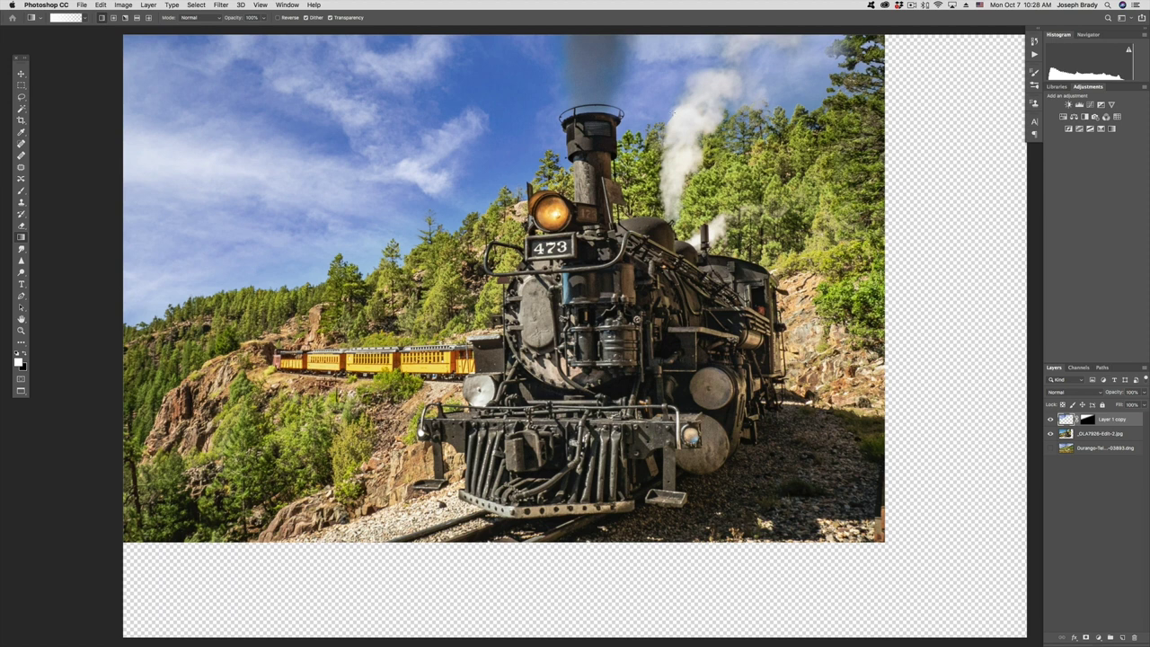
key(z)
click(674, 114)
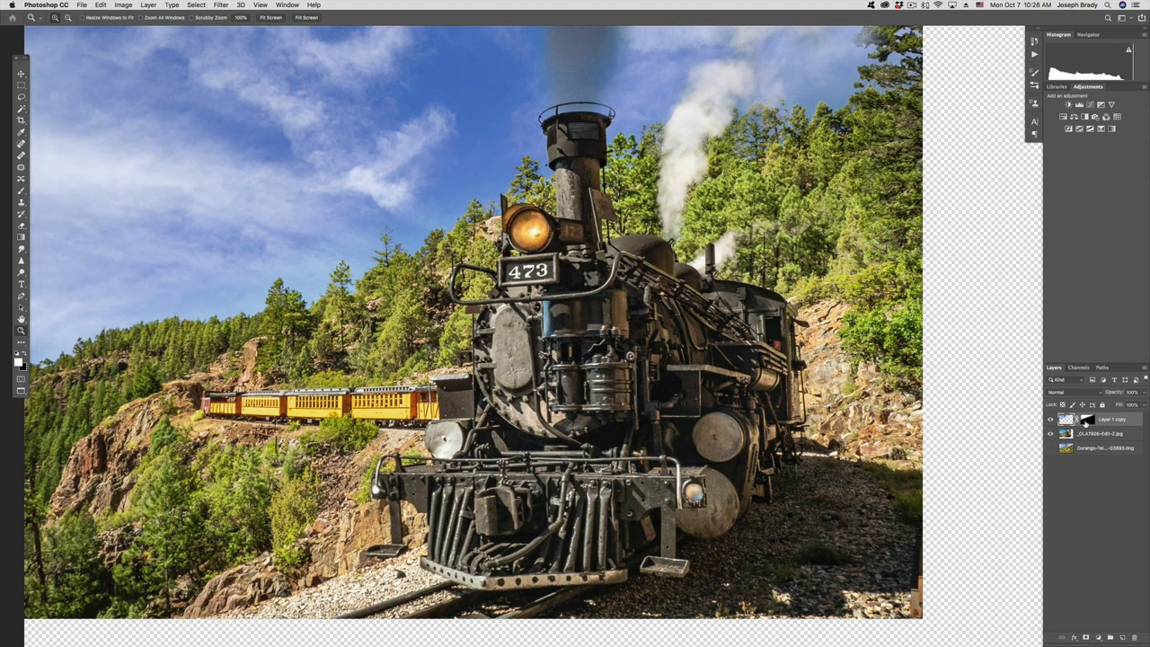
Step: Set up a smaller black brush at 30% opacity and zoom out to the whole image
key(x)
key(alt+BackSpace)
key(b)
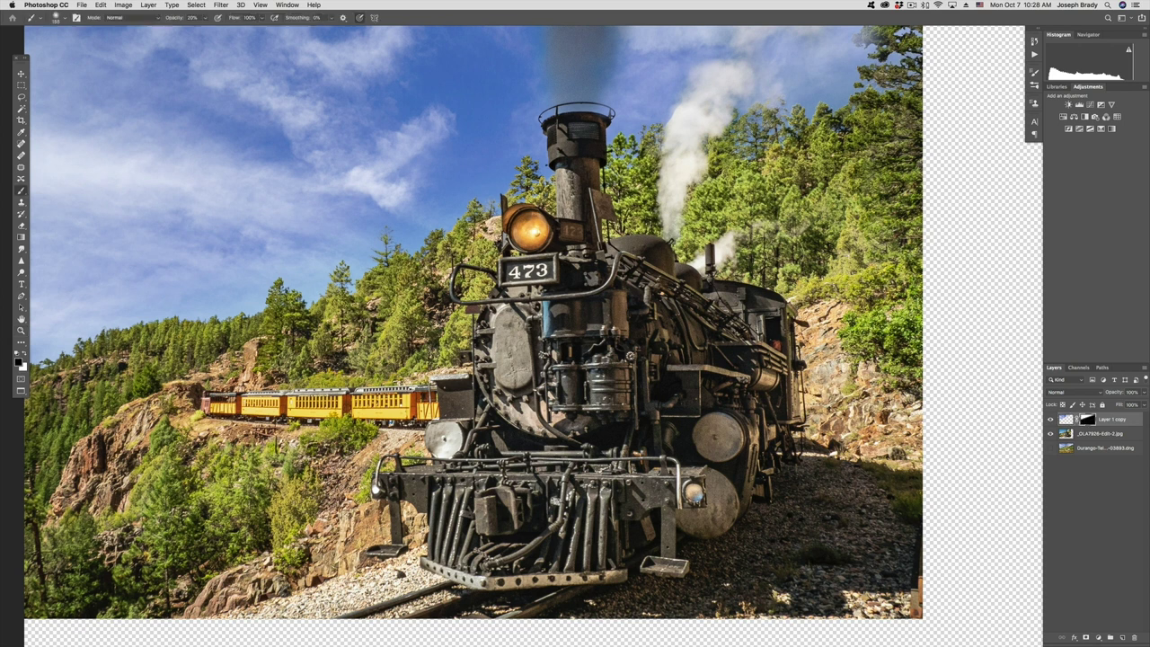
mouse_move(682, 131)
mouse_down()
mouse_move(692, 115)
mouse_move(674, 117)
mouse_up()
scroll(673, 117, up, 1)
key(3)
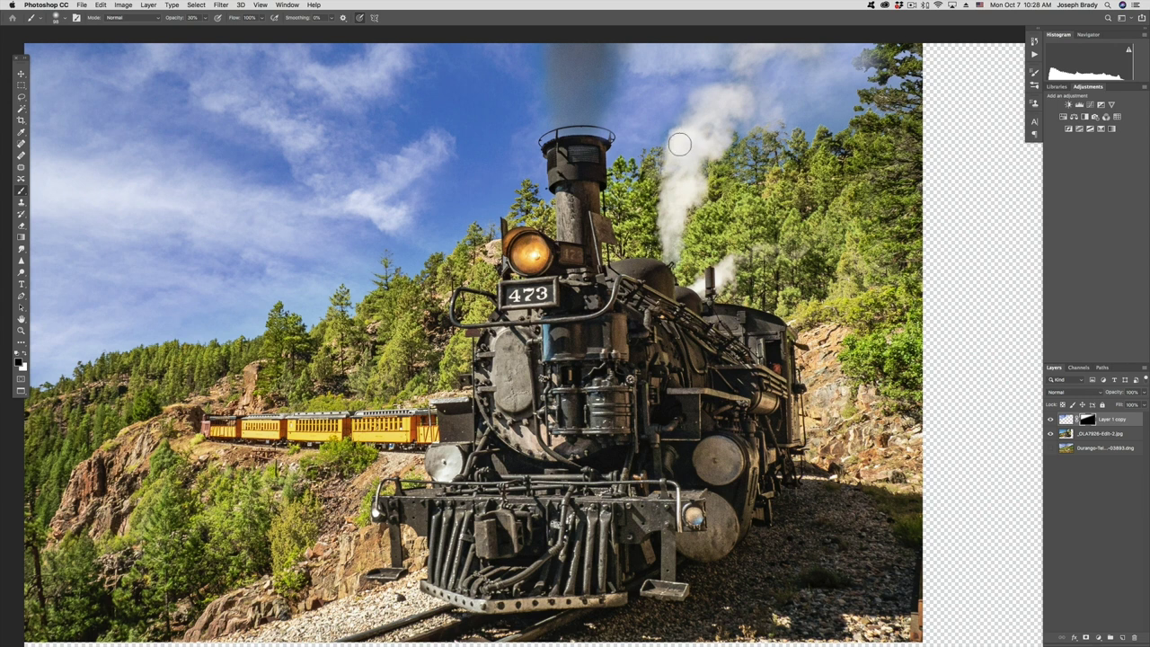
scroll(678, 334, down, 5)
key(z)
alt+click(701, 263)
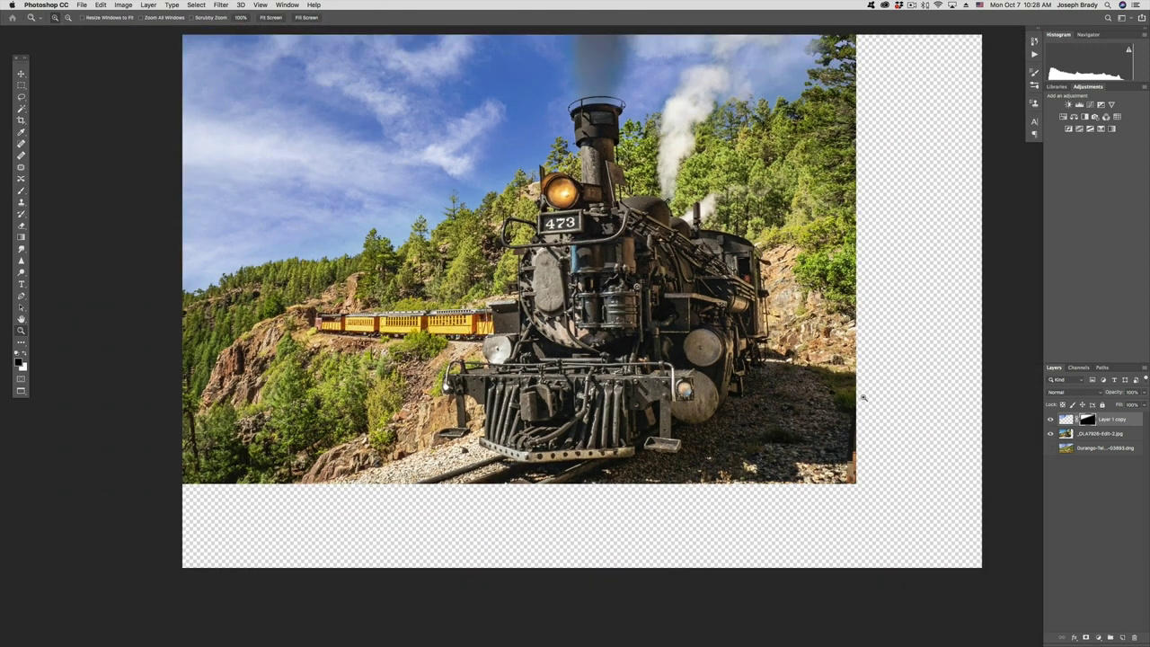
Step: Compare the cloudy sky layer on and off, delete the raw DNG layer, and load the photo's selection
click(1051, 421)
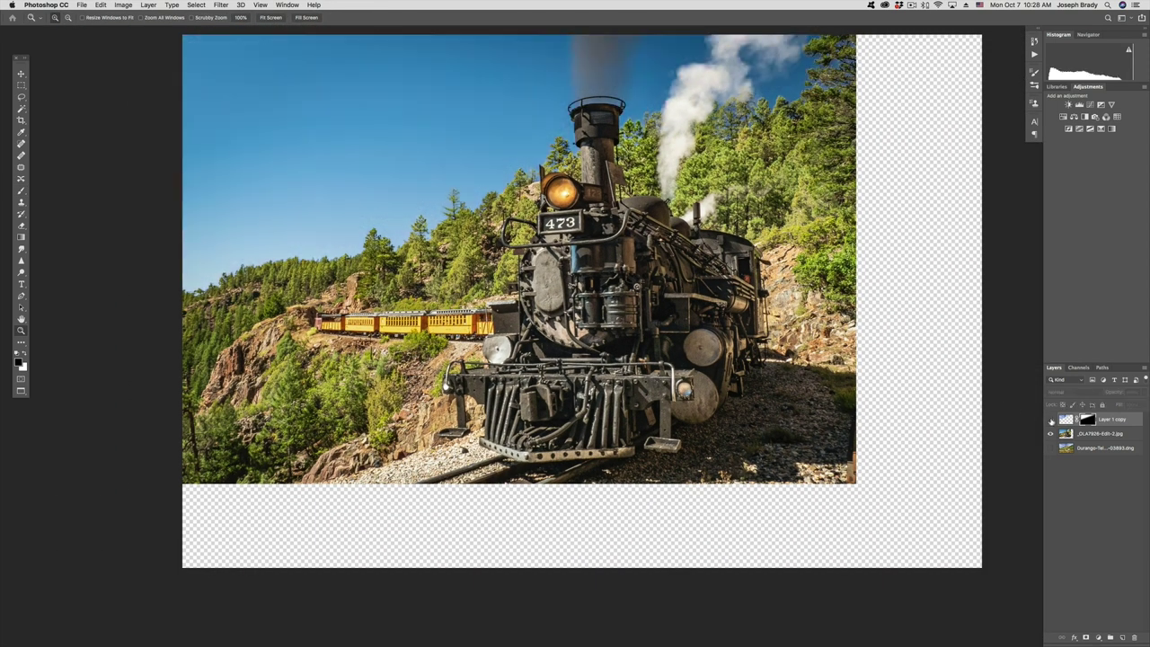
click(1052, 421)
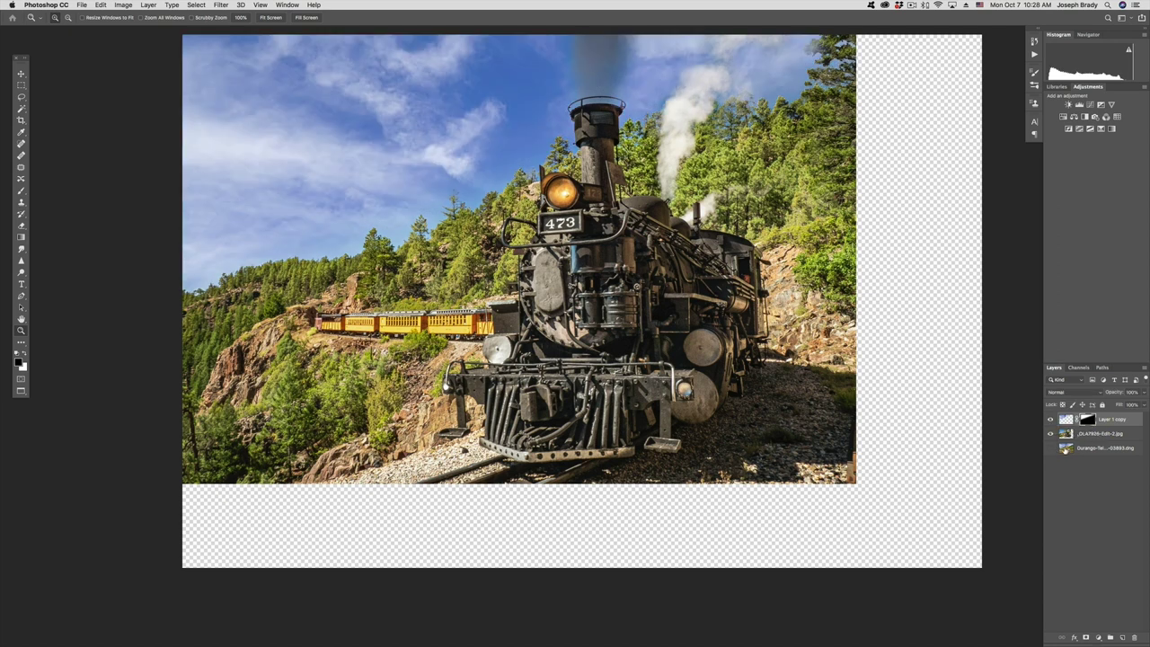
drag(1134, 637, 1134, 637)
super+click(1067, 434)
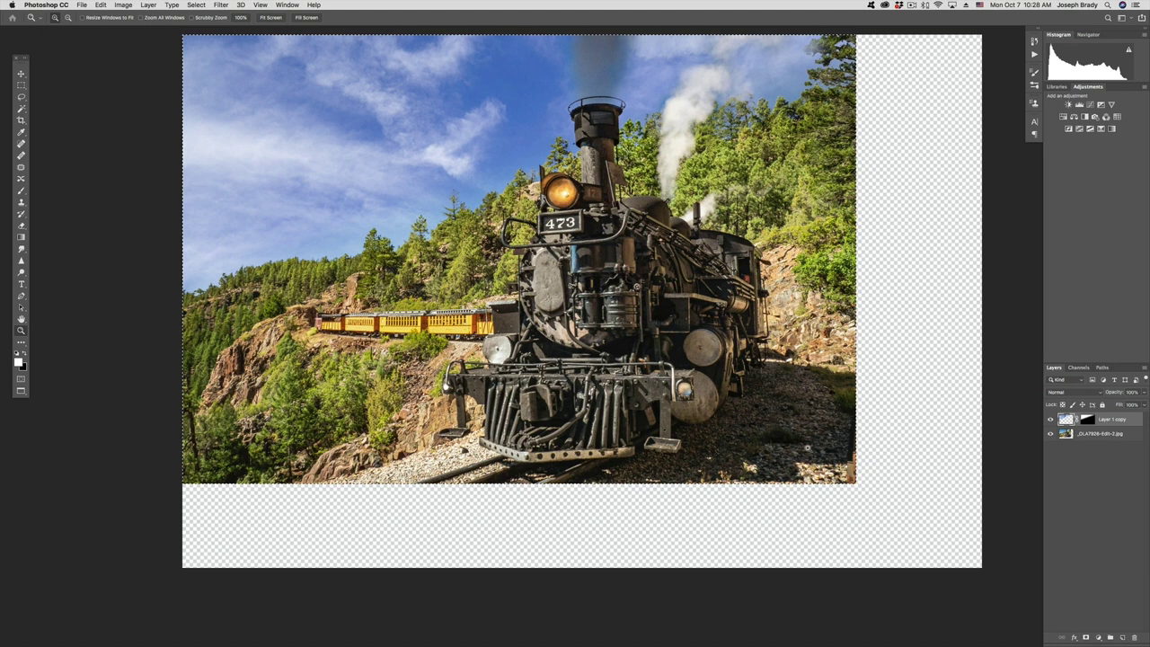
Step: Crop the canvas to the photo with Image > Crop, then select the Layer 1 copy image thumbnail
click(122, 5)
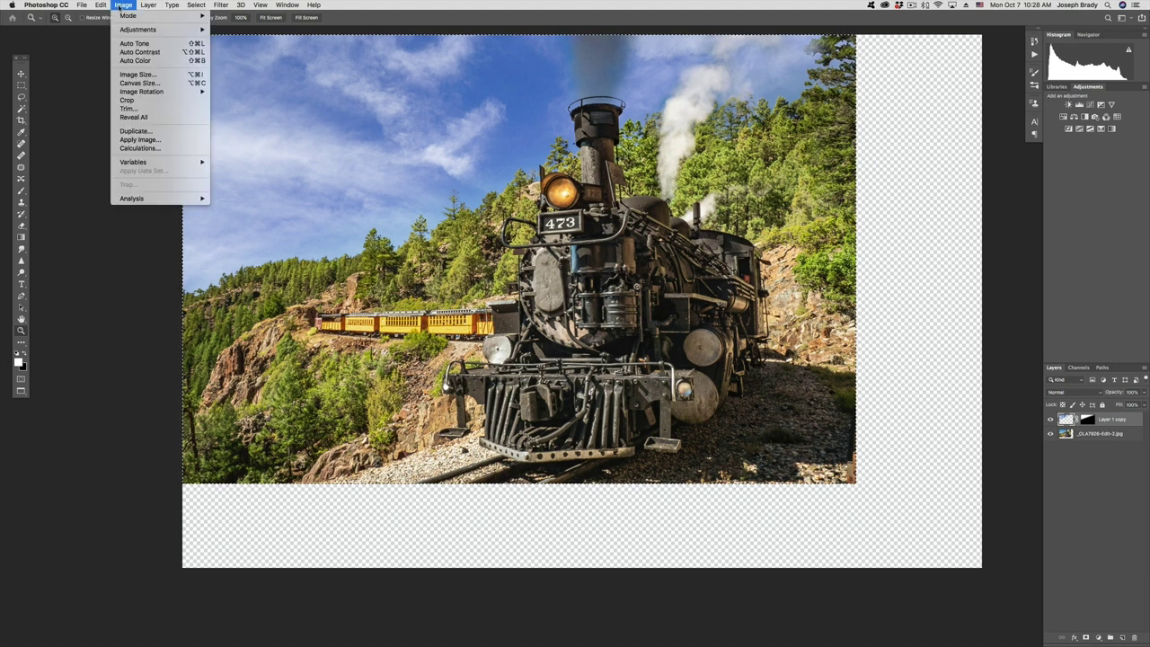
click(128, 100)
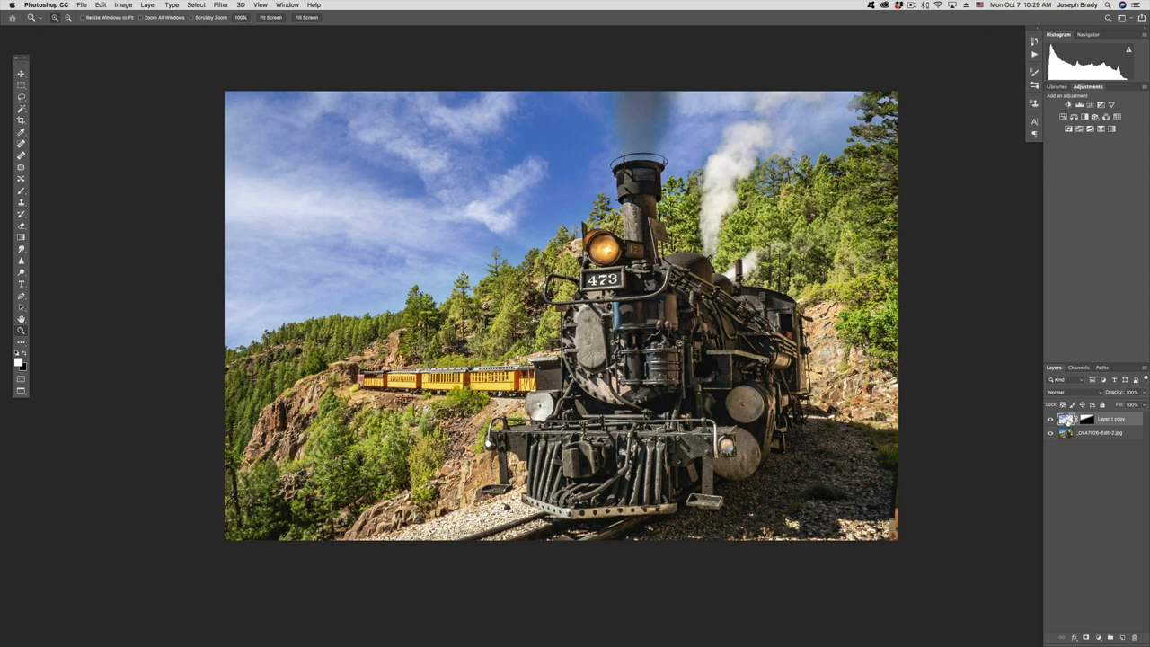
click(1066, 418)
key(super+Tab)
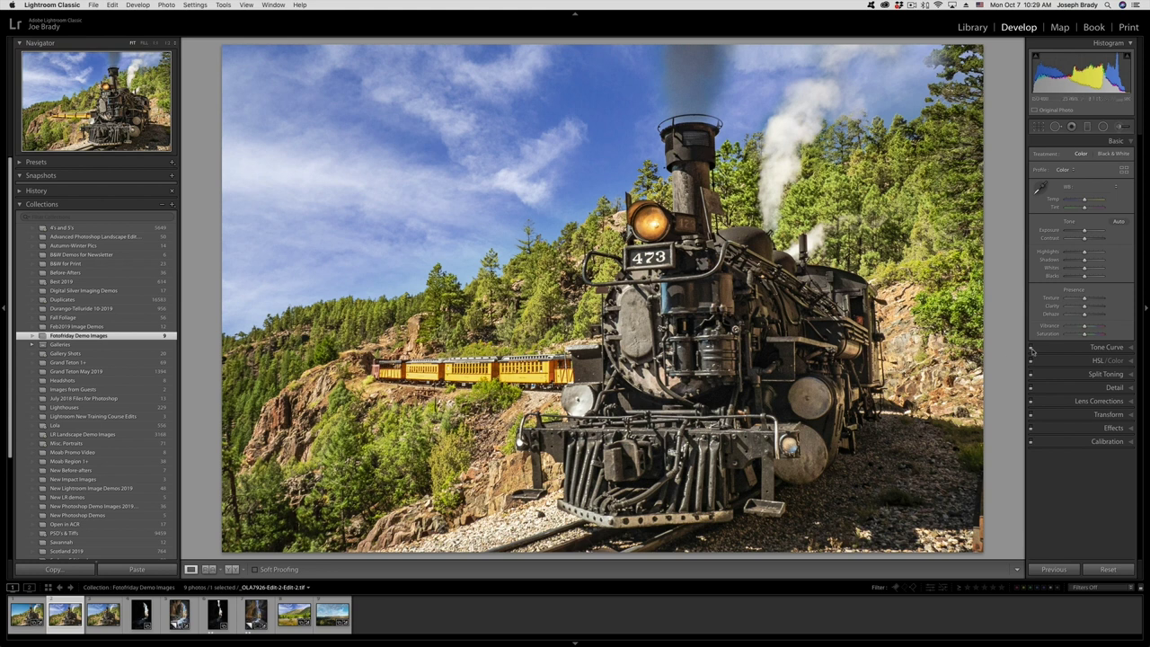
Step: Add a slight -16 post-crop vignette and toggle the Effects panel to compare before and after
click(1115, 427)
drag(1084, 267, 1081, 267)
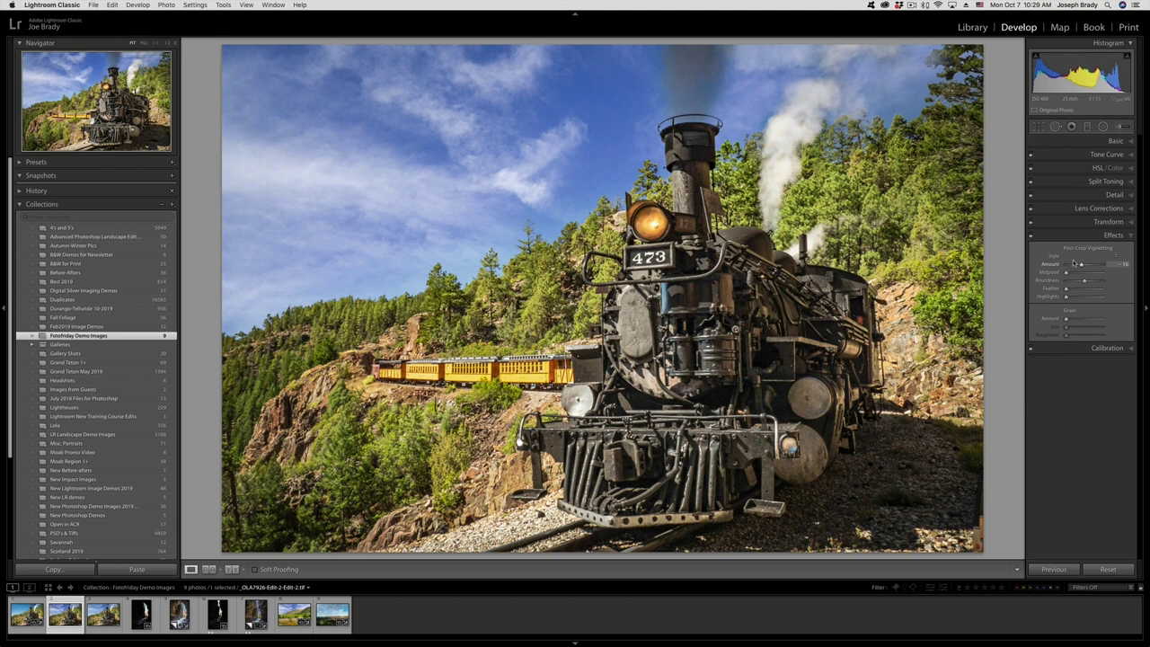
click(1031, 236)
click(1031, 236)
click(1032, 237)
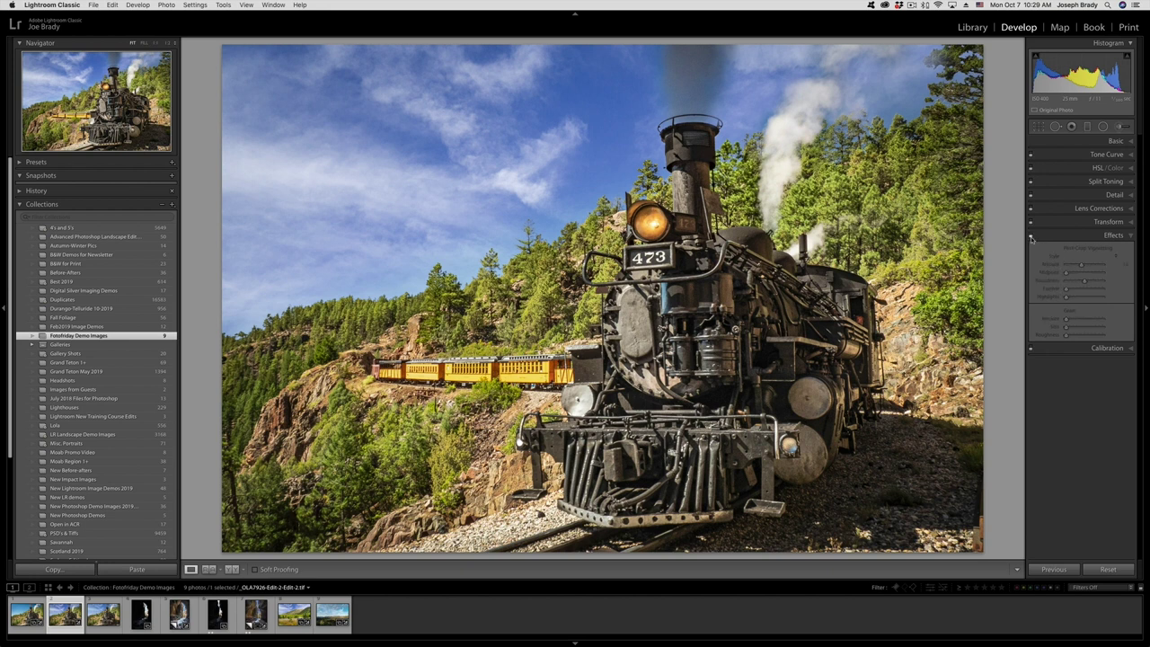
click(1032, 235)
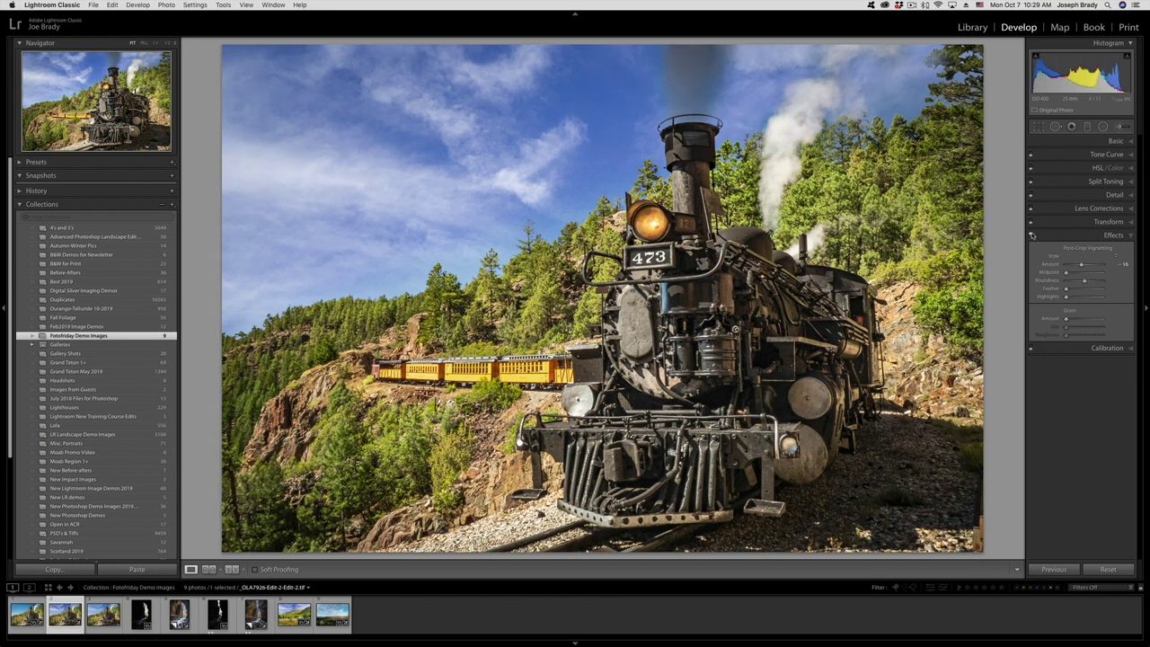
click(1031, 237)
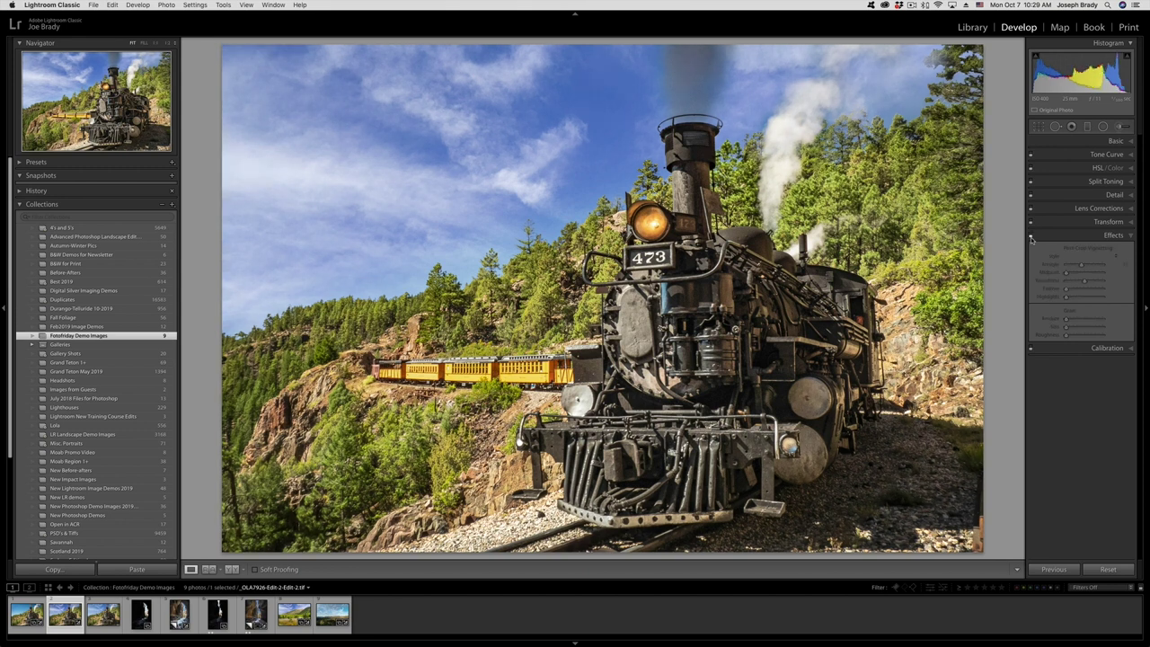
click(1031, 236)
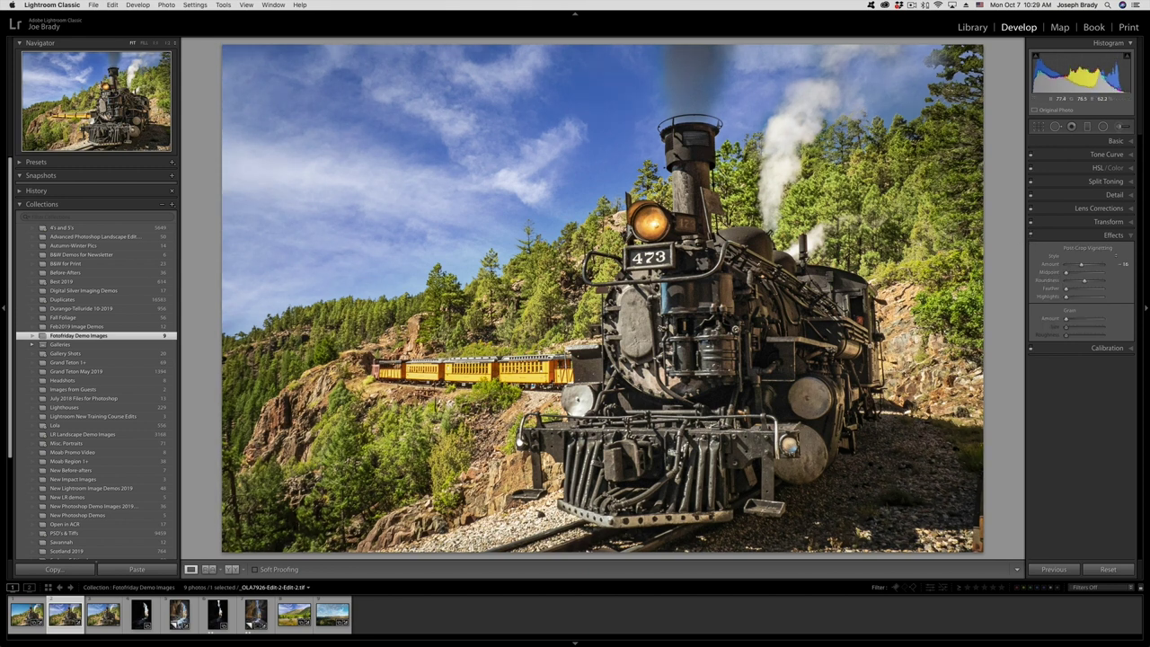
Step: Select the first photo alongside the cloudy-sky photo, keeping the cloudy-sky one active, and return to Photoshop
super+click(36, 620)
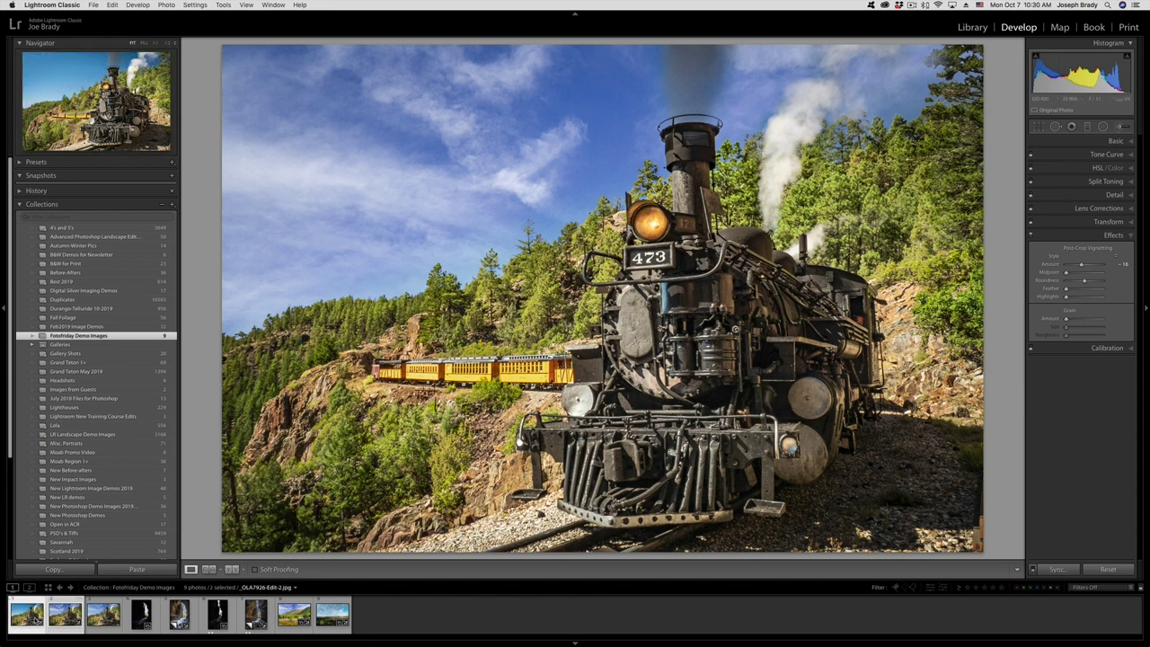
key(Right)
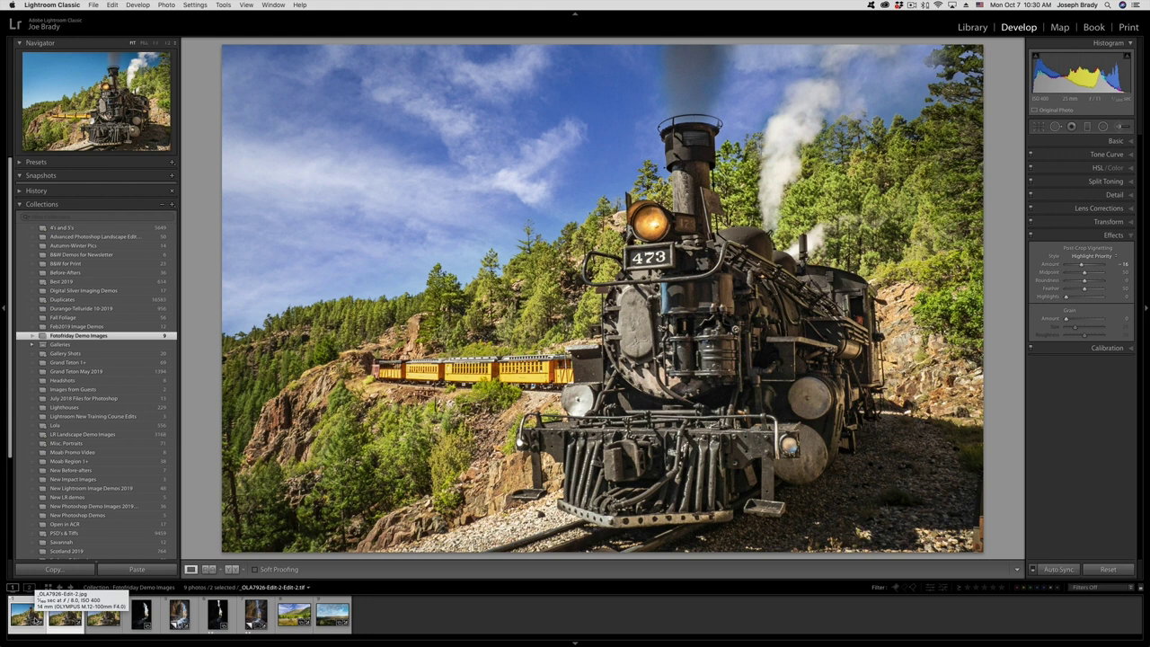
key(super+Tab)
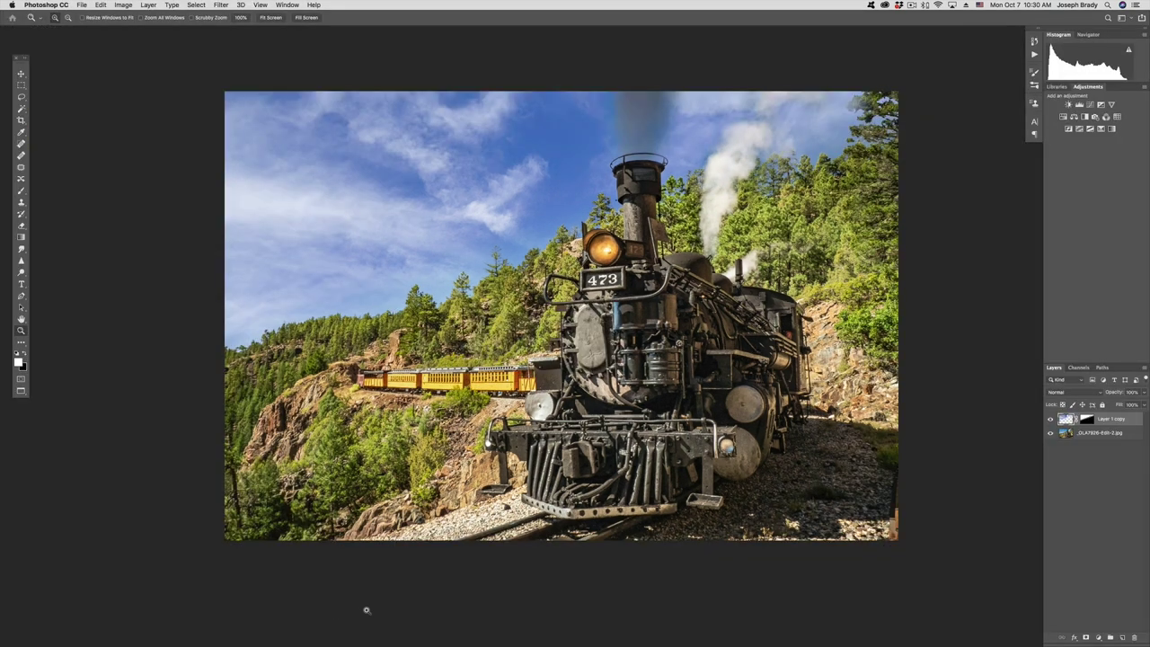
Step: Set the cloudy-sky layer's opacity to about 68%, after comparing it against full opacity
click(1143, 397)
drag(1138, 404, 1133, 405)
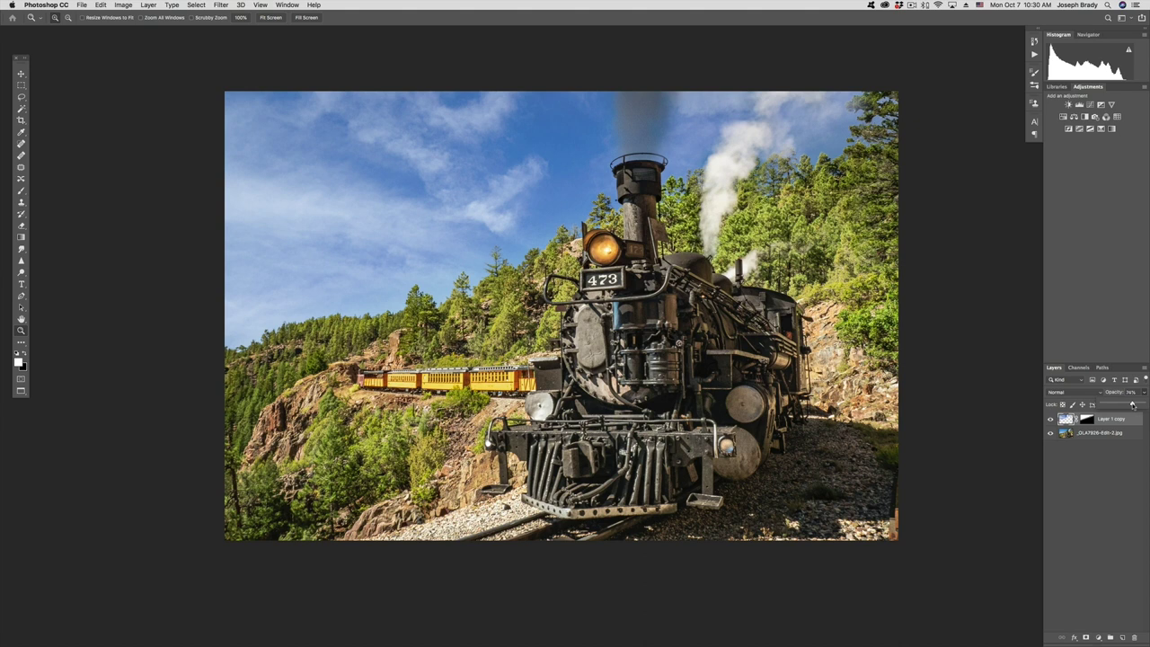
drag(1133, 404, 1129, 405)
mouse_move(1132, 406)
mouse_down()
mouse_move(1146, 404)
mouse_move(1132, 405)
mouse_up()
drag(1130, 406, 1130, 405)
click(784, 464)
key(super+Tab)
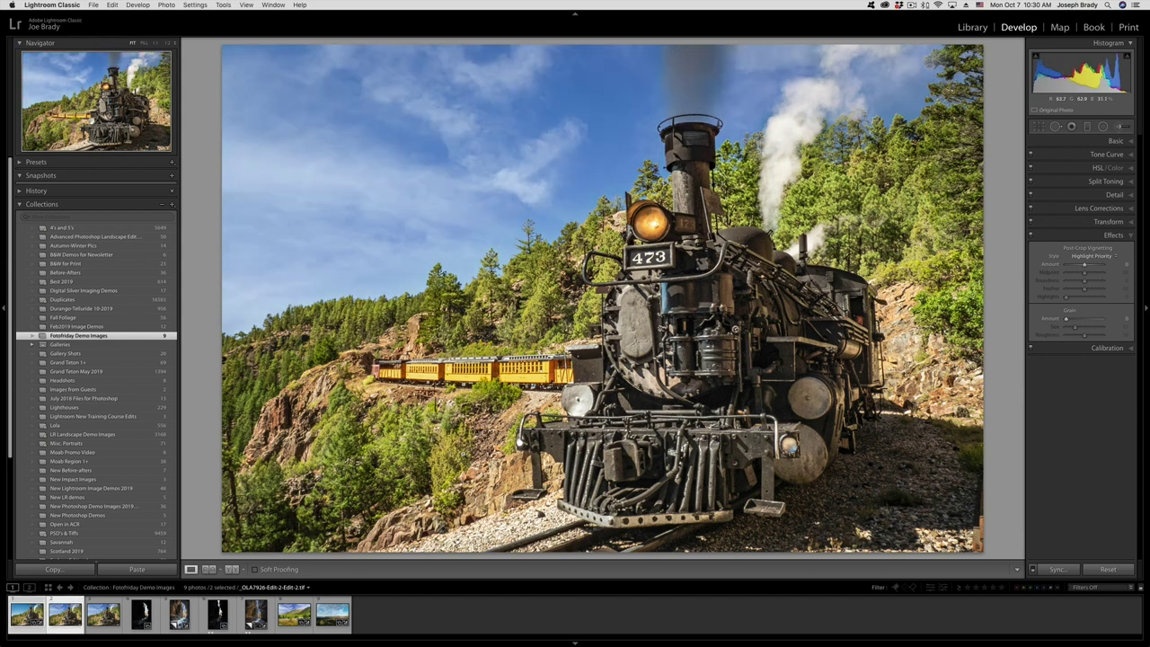
Step: Show the finished vignetted train composite in full-screen preview with F
key(f)
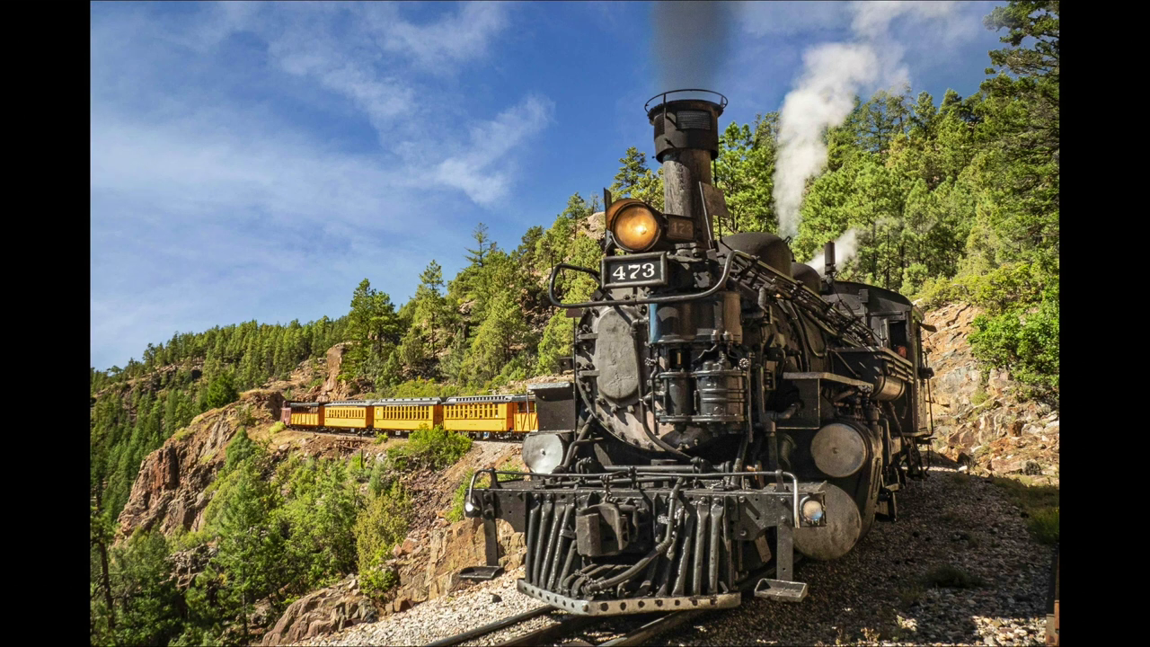